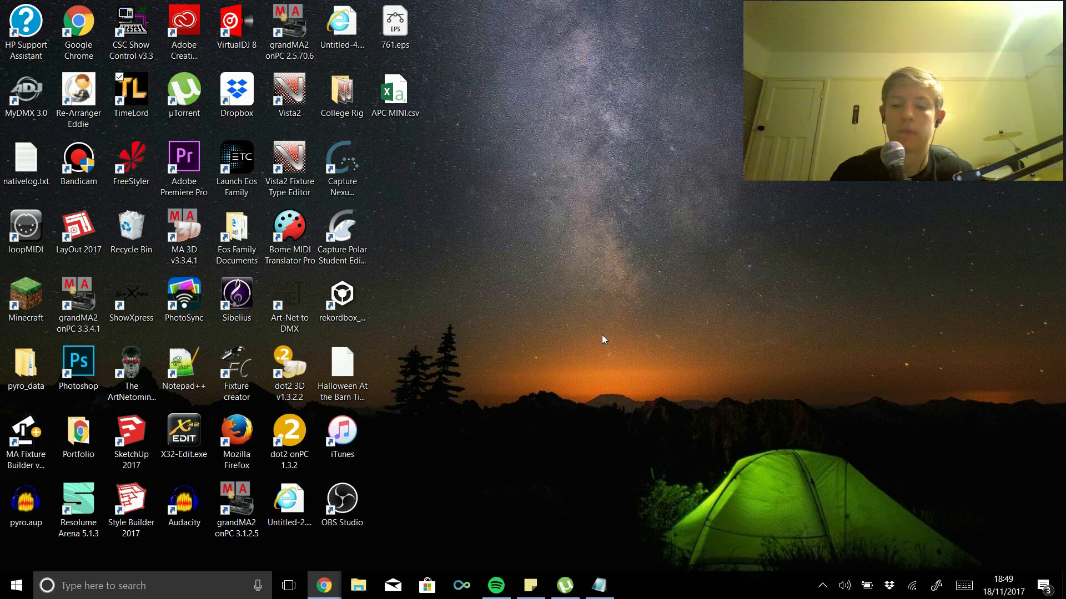
Step: Review the TimeLord, dot2 and loopMIDI download pages in Chrome and return to the desktop
{"action": "mouse_move", "coordinate": [324, 584]}
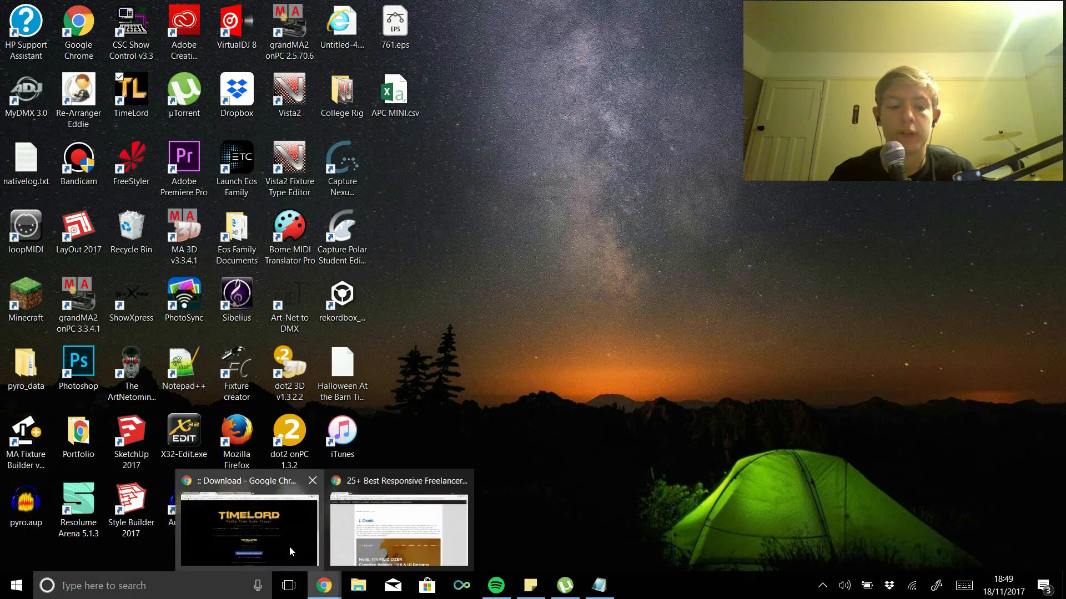
{"action": "left_click", "coordinate": [274, 535]}
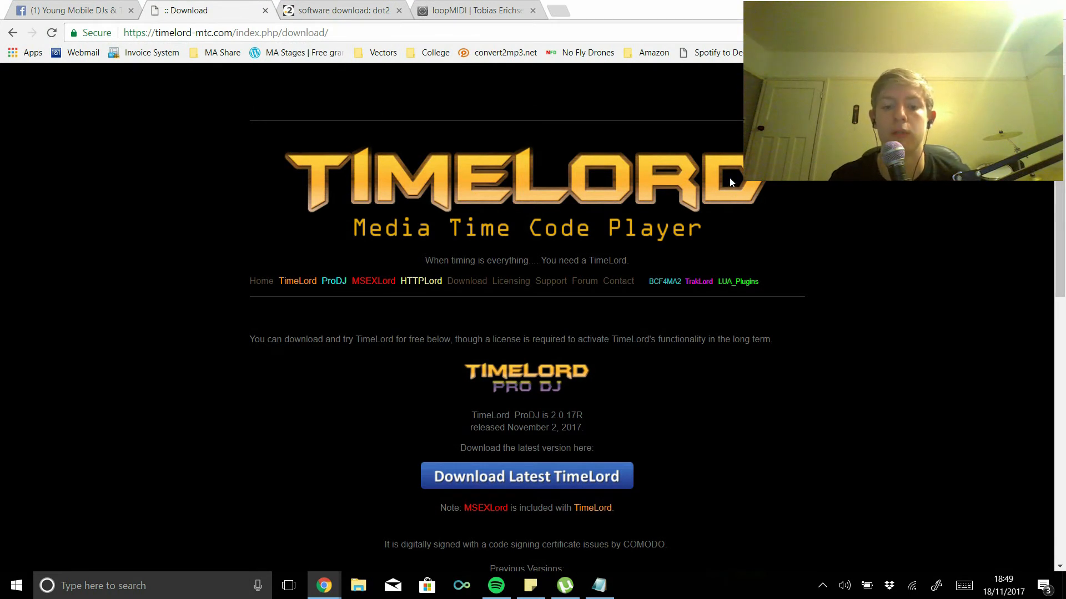
{"action": "left_click", "coordinate": [338, 17]}
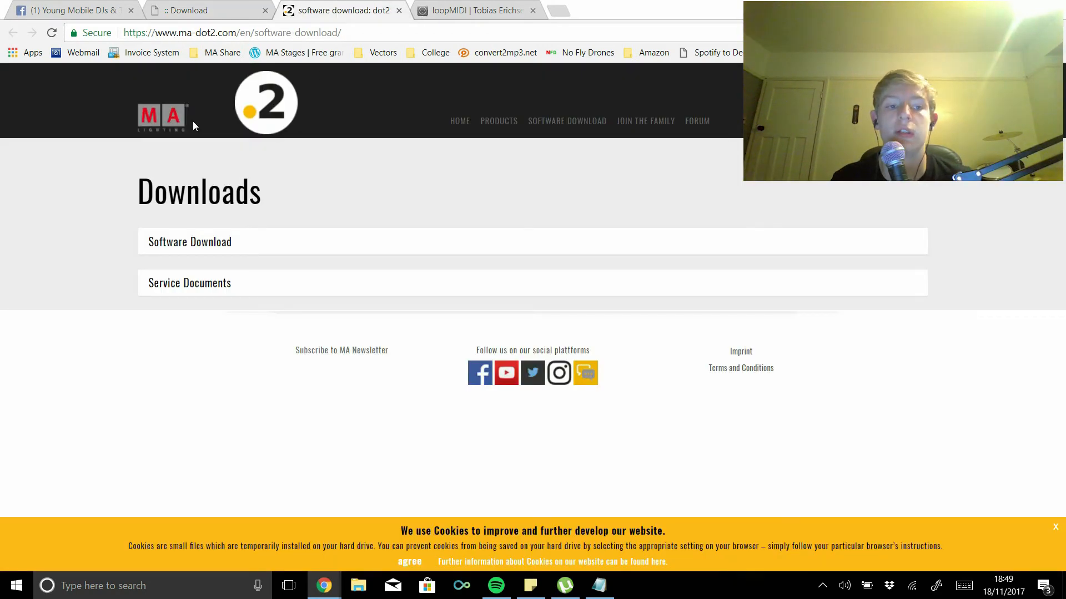
{"action": "left_click", "coordinate": [465, 17]}
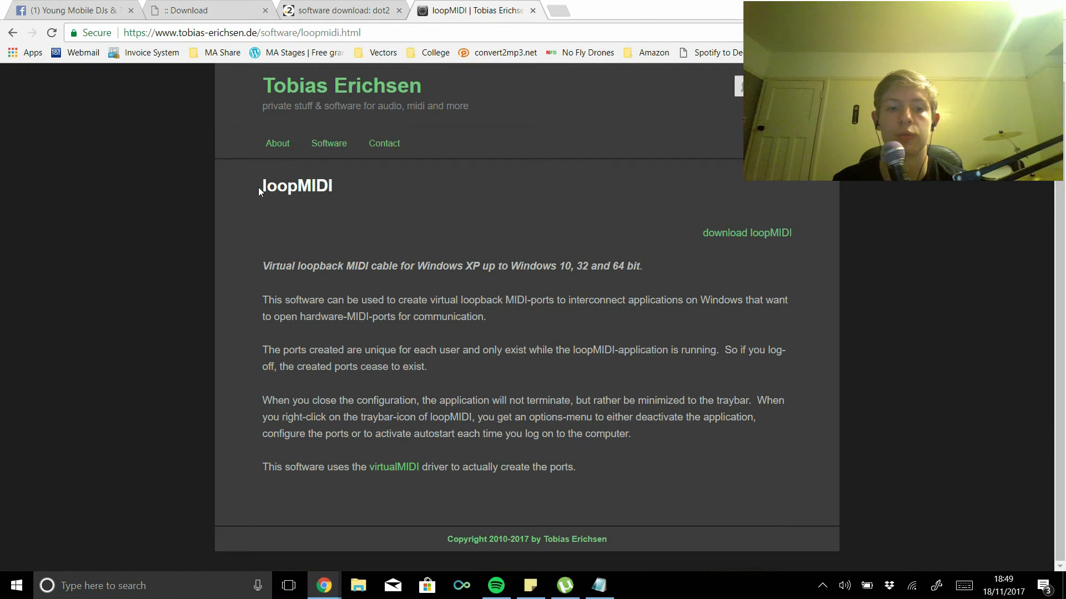
{"action": "left_click_drag", "start_coordinate": [245, 182], "coordinate": [410, 190]}
{"action": "left_click", "coordinate": [409, 190]}
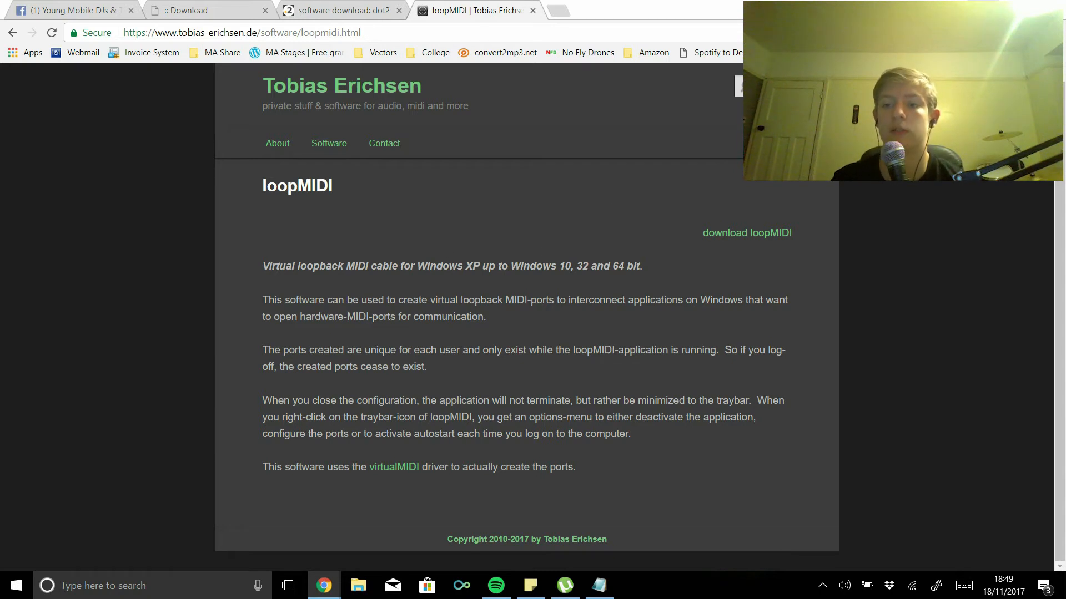
{"action": "left_click", "coordinate": [983, 7]}
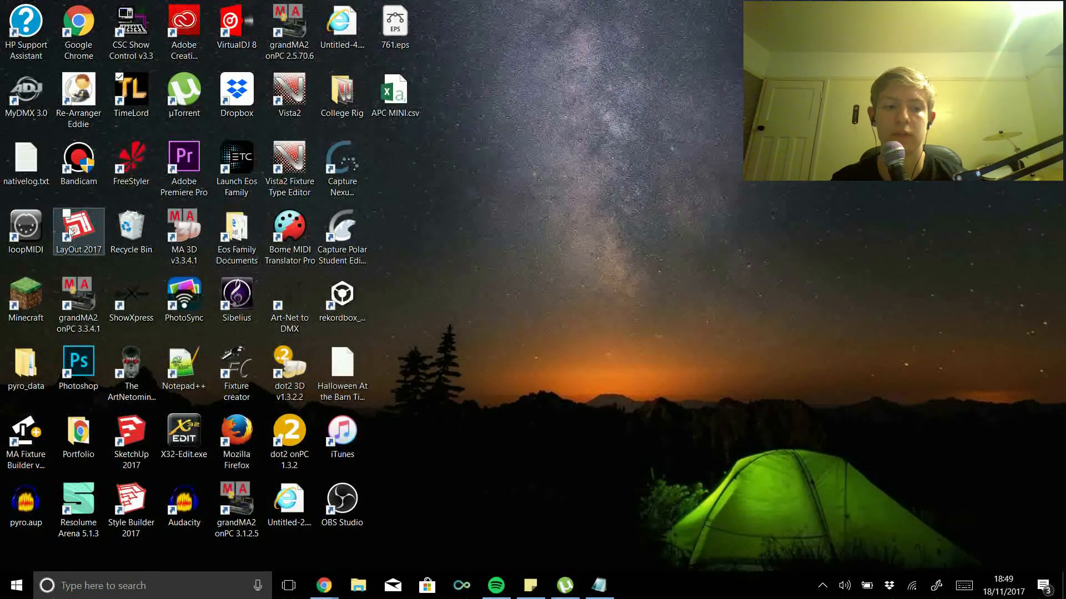
Step: Launch loopMIDI and remove the existing MidiTimecode port from the loopback MIDI ports
{"action": "double_click", "coordinate": [22, 233]}
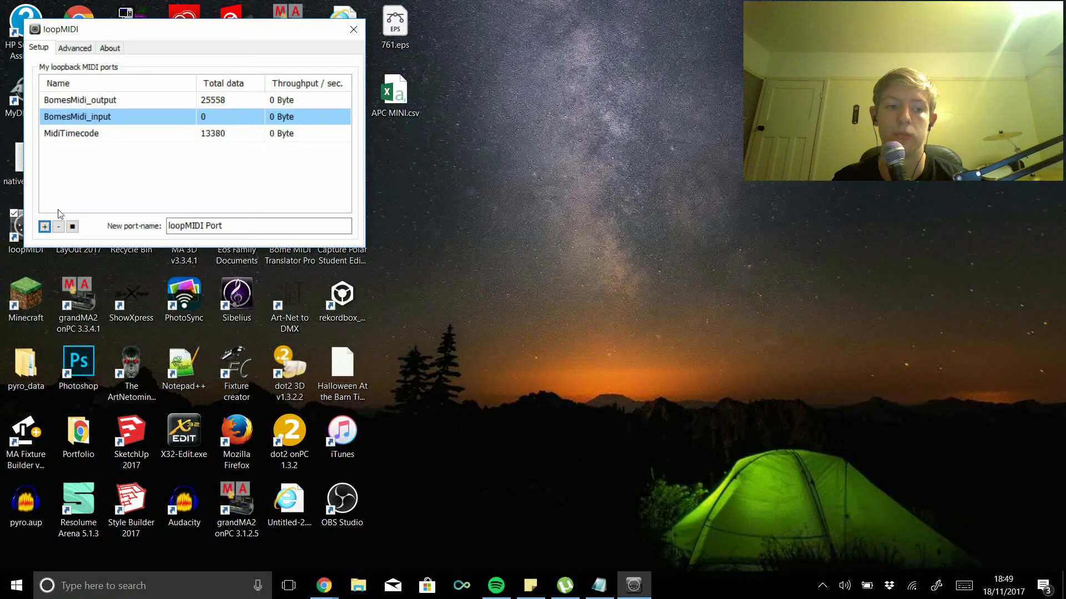
{"action": "left_click", "coordinate": [71, 133]}
{"action": "left_click", "coordinate": [71, 118]}
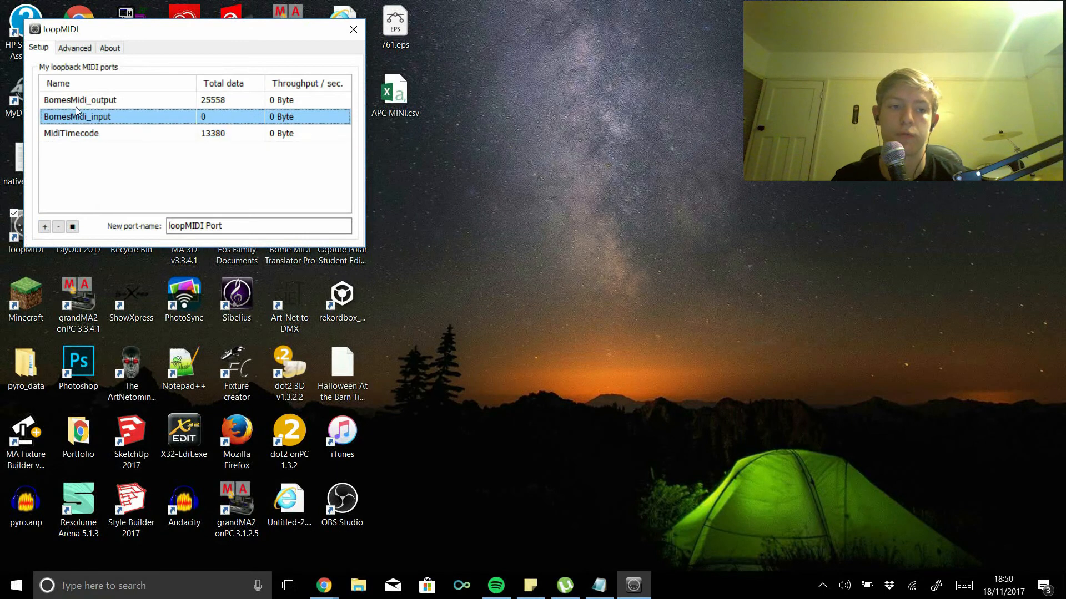
{"action": "left_click", "coordinate": [76, 106]}
{"action": "left_click", "coordinate": [82, 118]}
{"action": "left_click", "coordinate": [84, 132]}
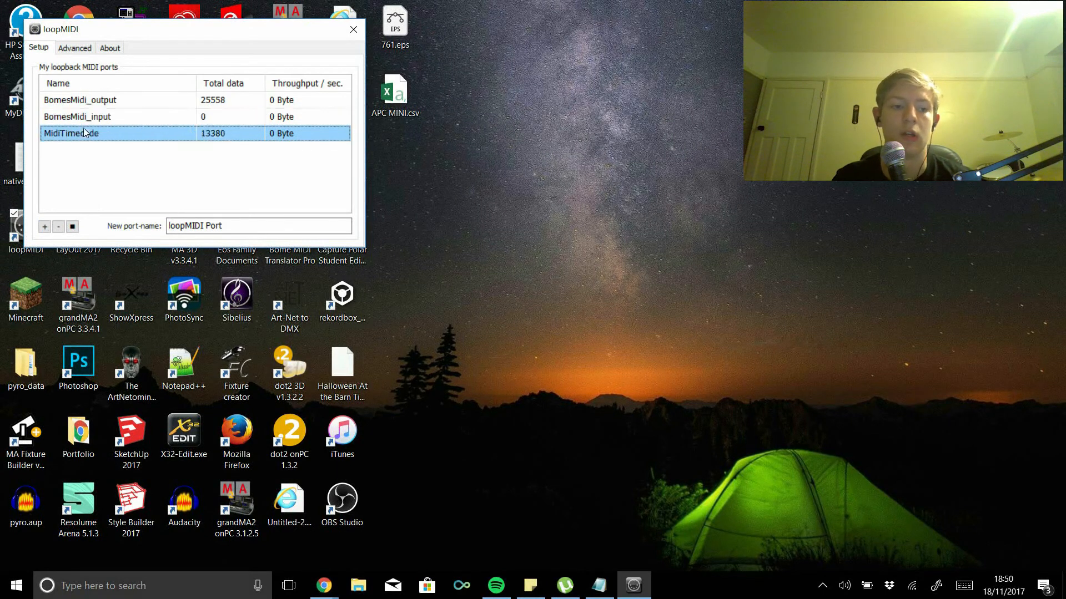
{"action": "left_click", "coordinate": [58, 226]}
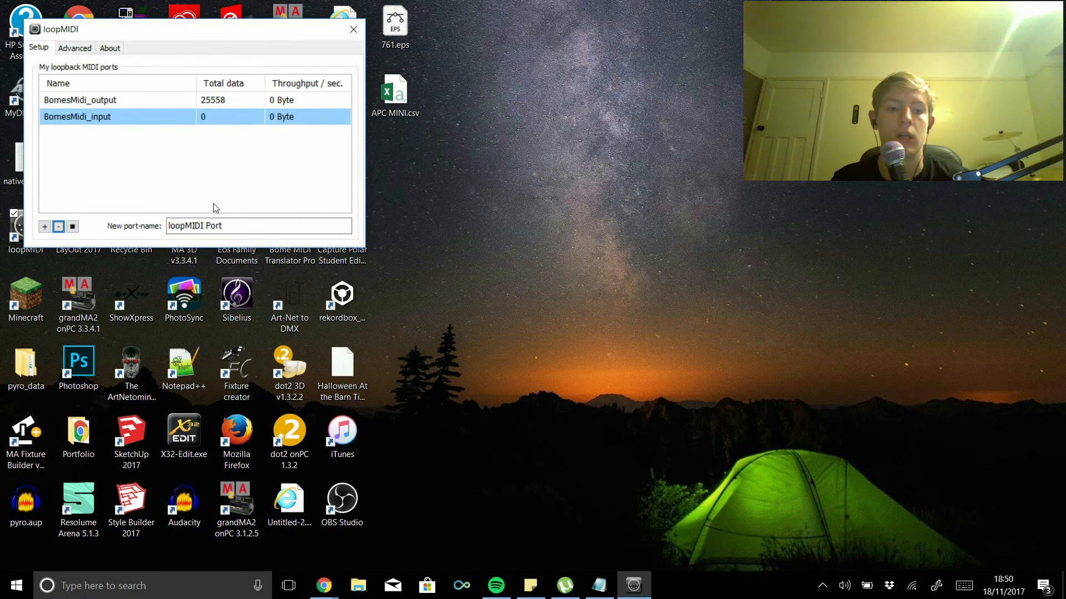
Step: Create a new loopback MIDI port named MidiTimecode and select it in the port list
{"action": "left_click_drag", "start_coordinate": [246, 226], "coordinate": [44, 207]}
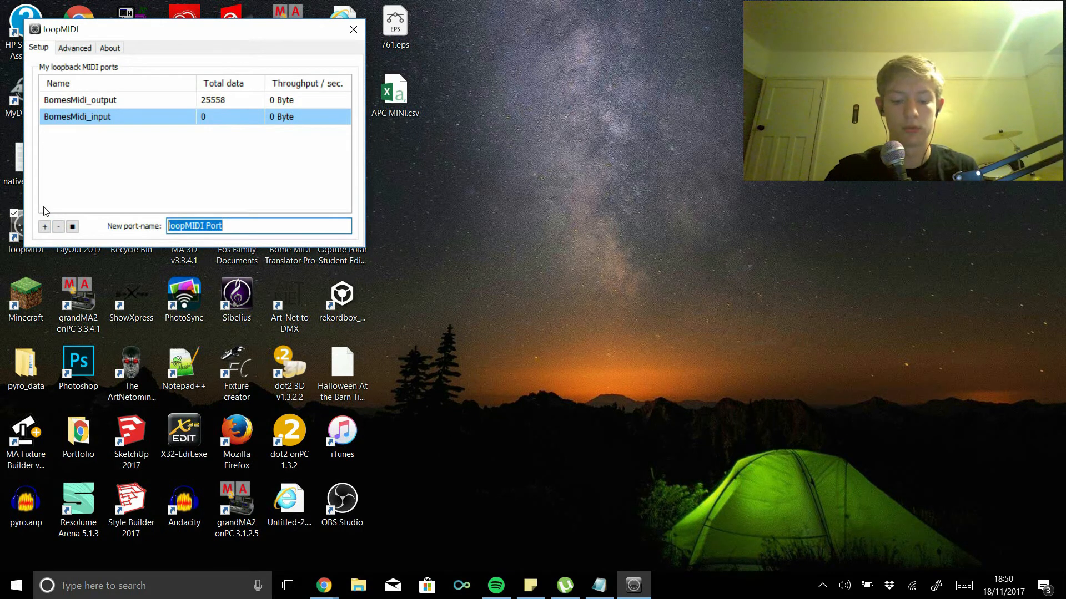
{"action": "type", "text": "MidiTimecode"}
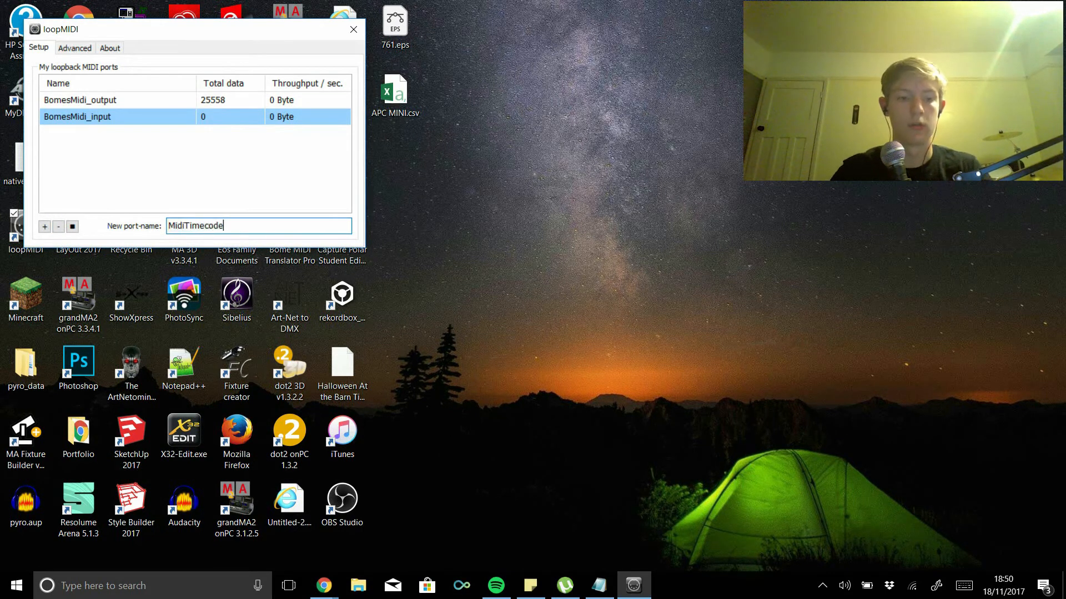
{"action": "left_click", "coordinate": [44, 226]}
{"action": "left_click", "coordinate": [95, 135]}
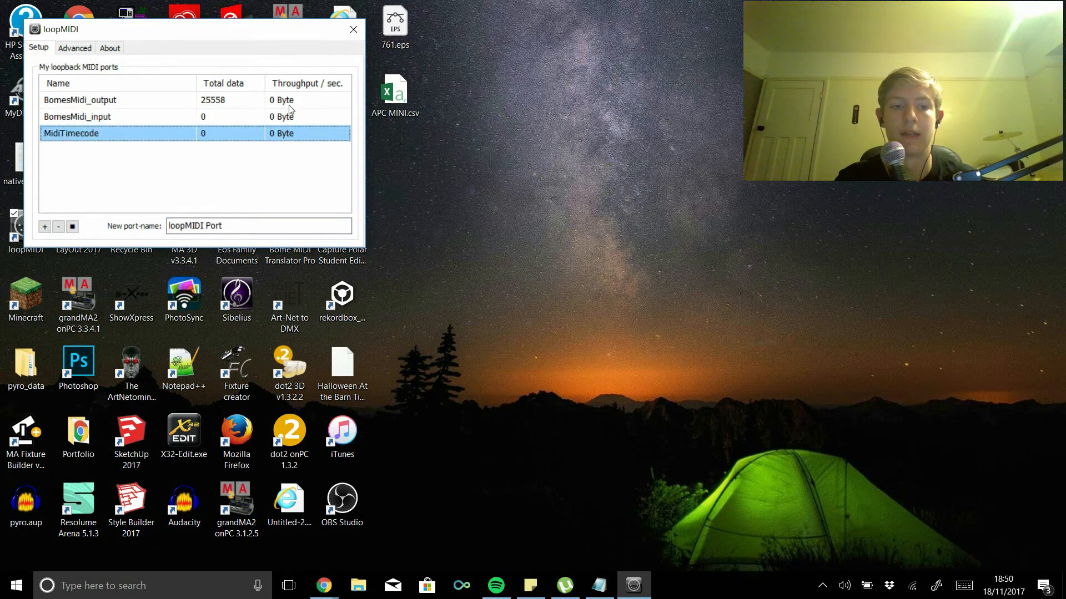
Step: Close the loopMIDI window and check that loopMIDI still runs among the background applications
{"action": "left_click", "coordinate": [353, 30]}
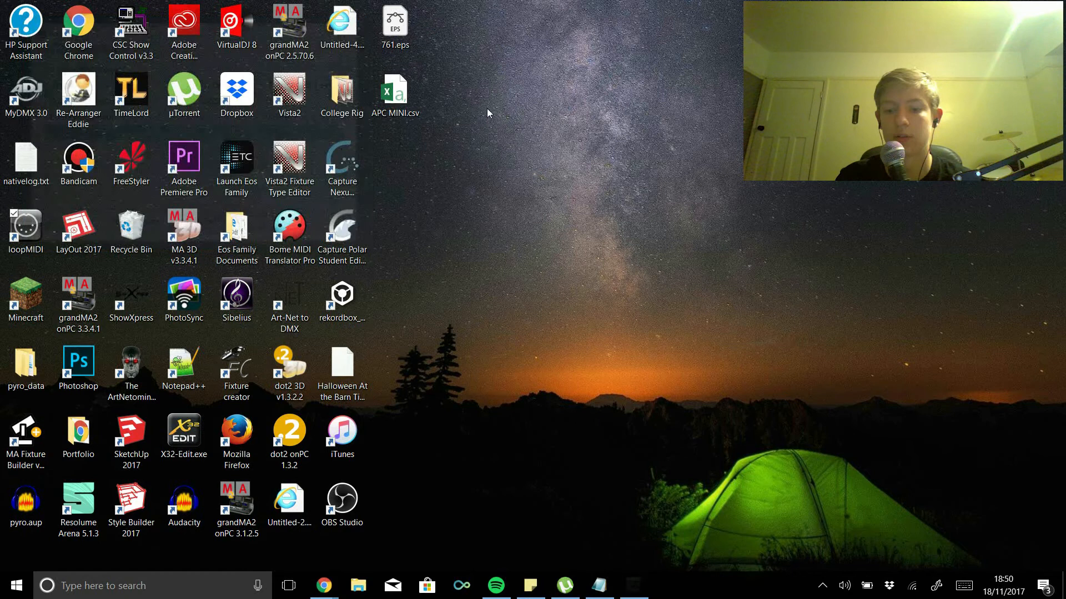
{"action": "left_click", "coordinate": [822, 585]}
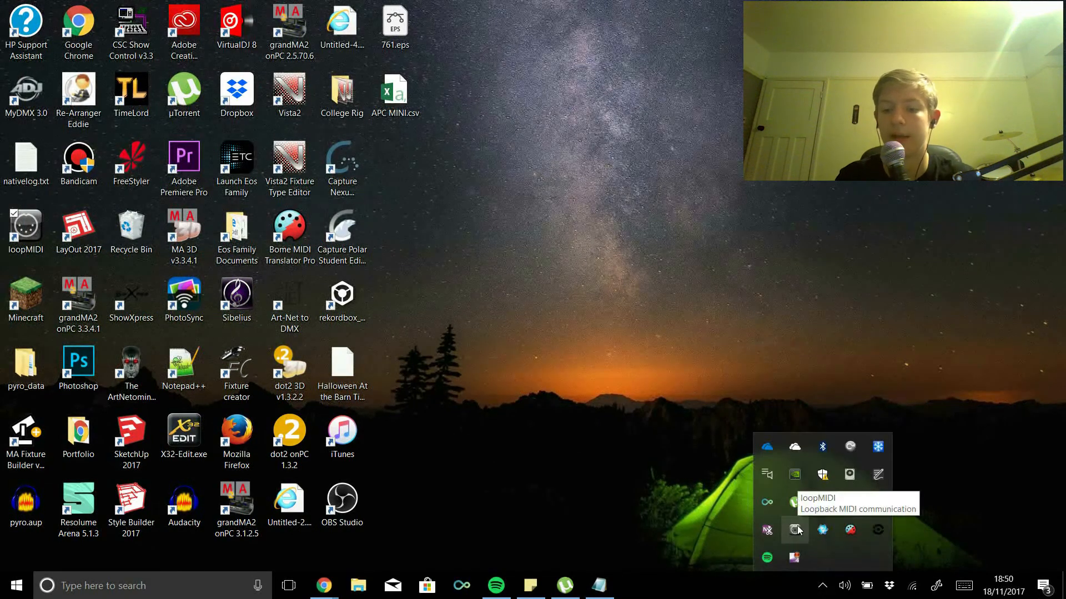
{"action": "left_click", "coordinate": [750, 514]}
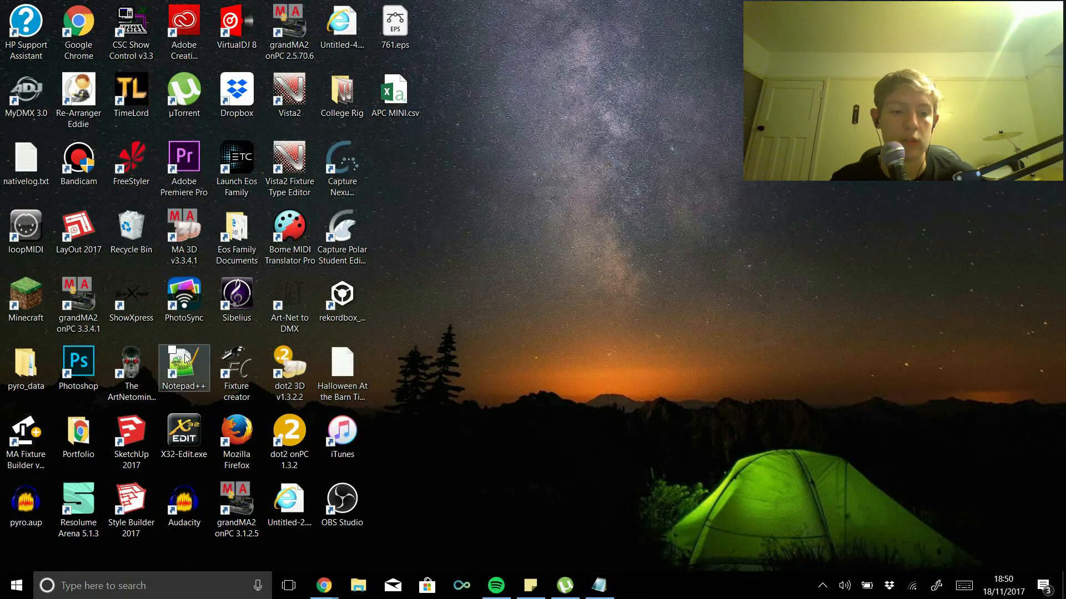
Step: Switch to dot2 onPC, set MIDI In to MidiTimecode in the MIDI configuration, and minimize the program
{"action": "left_click", "coordinate": [296, 438]}
{"action": "double_click", "coordinate": [296, 438]}
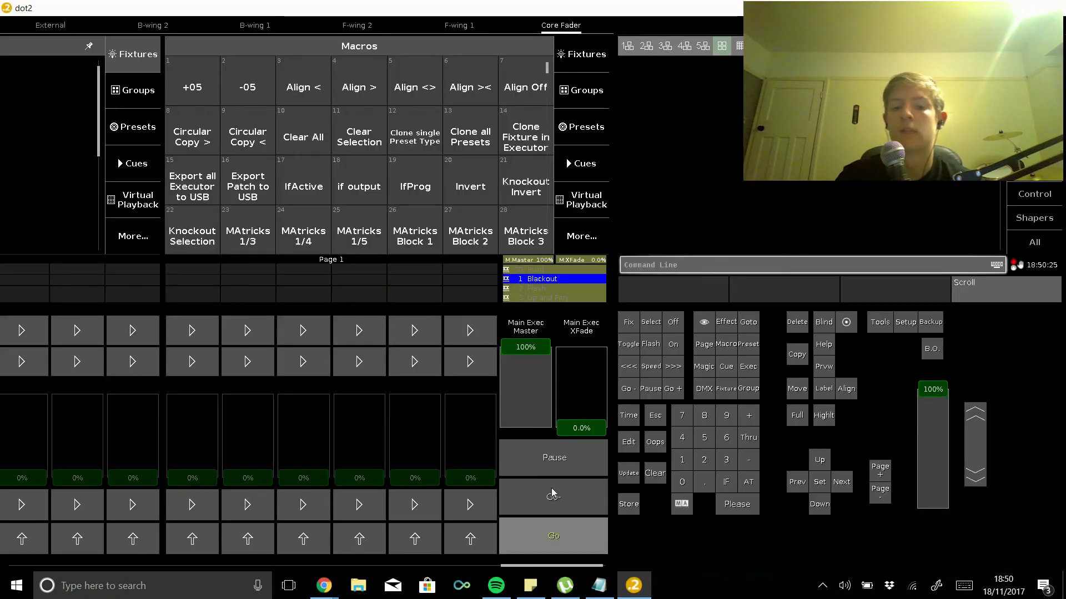
{"action": "left_click", "coordinate": [882, 325]}
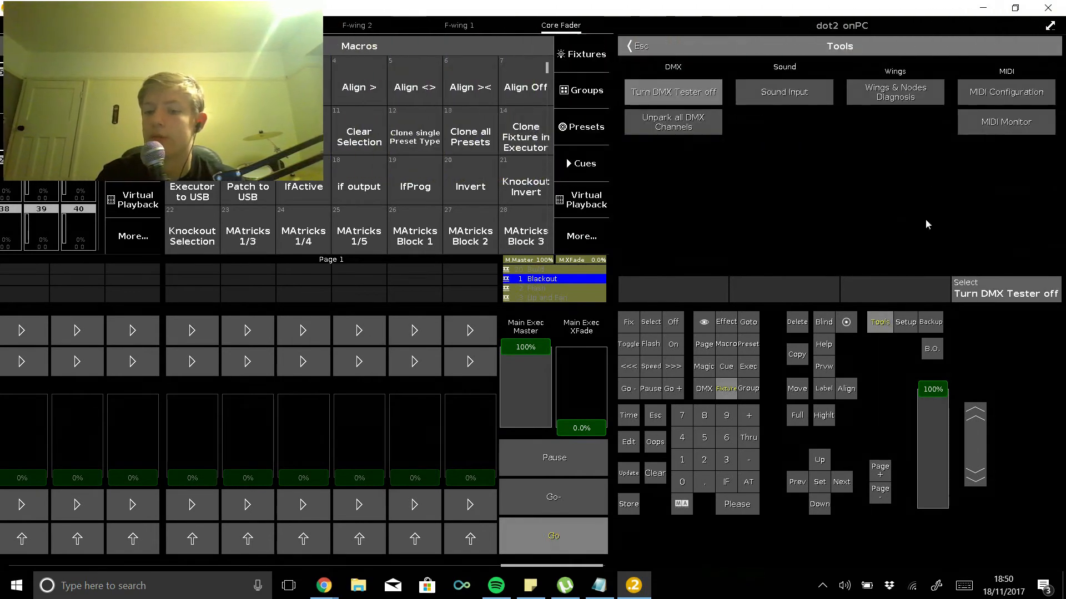
{"action": "left_click", "coordinate": [978, 93]}
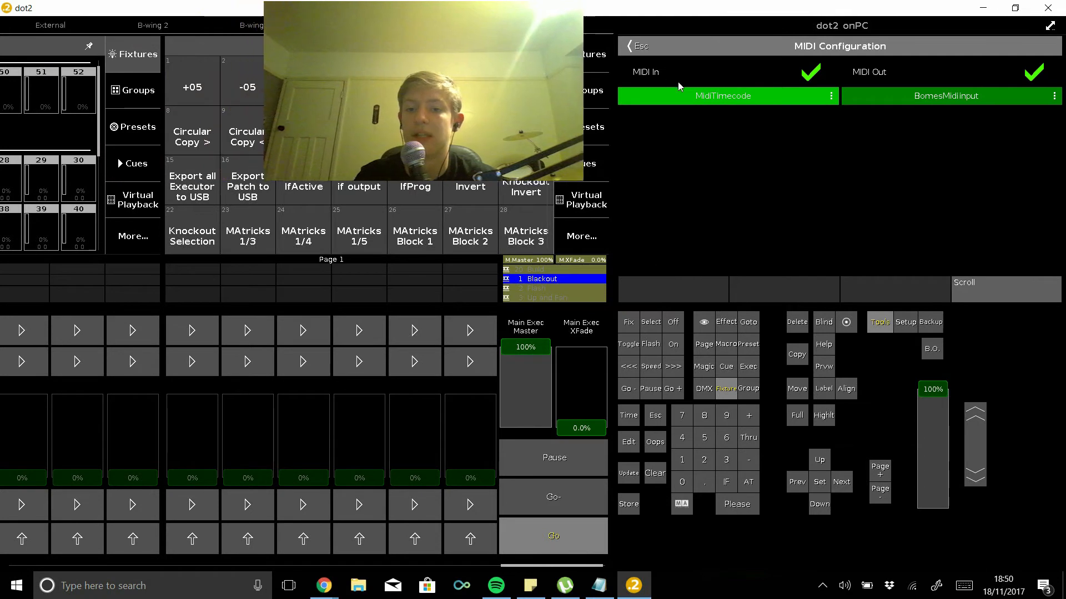
{"action": "left_click", "coordinate": [703, 100]}
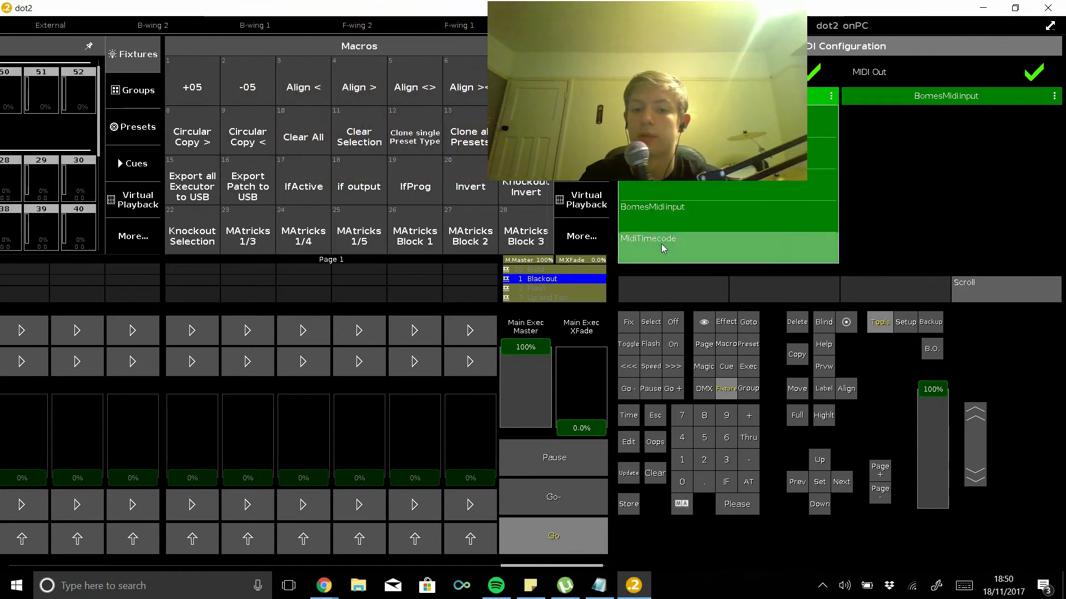
{"action": "left_click", "coordinate": [762, 228]}
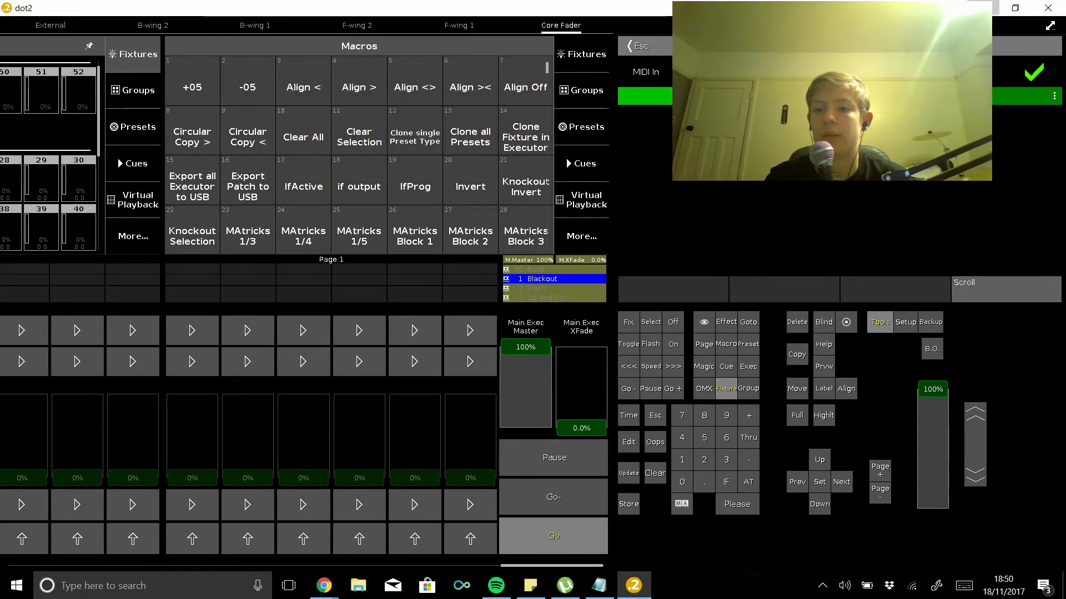
{"action": "left_click", "coordinate": [983, 8]}
Step: Launch TimeLord in Editor mode, cancelling product activation and dismissing the error message
{"action": "left_click", "coordinate": [118, 94]}
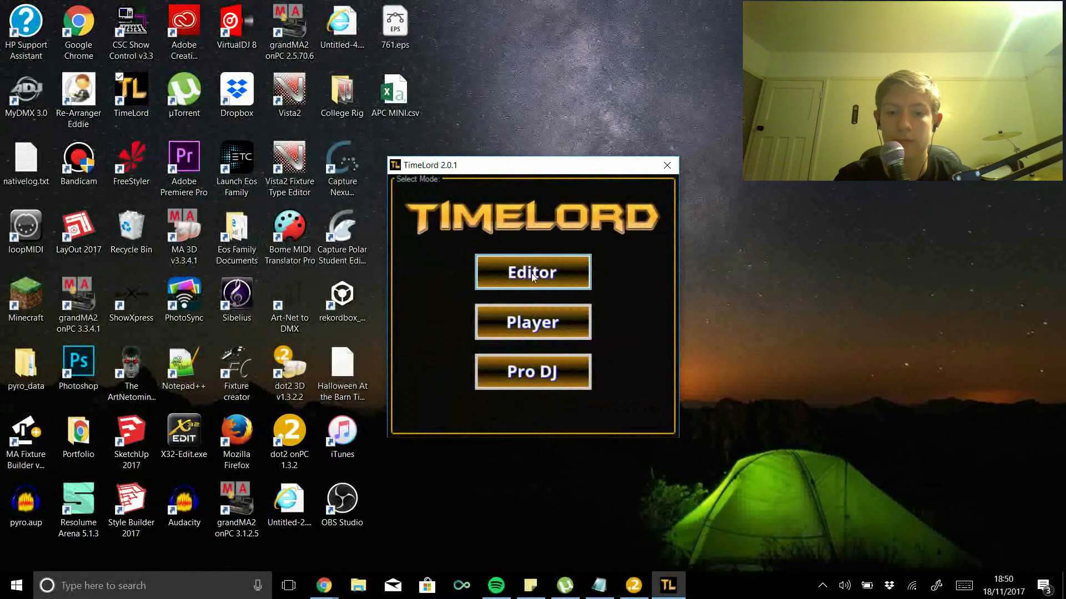
{"action": "left_click", "coordinate": [531, 273]}
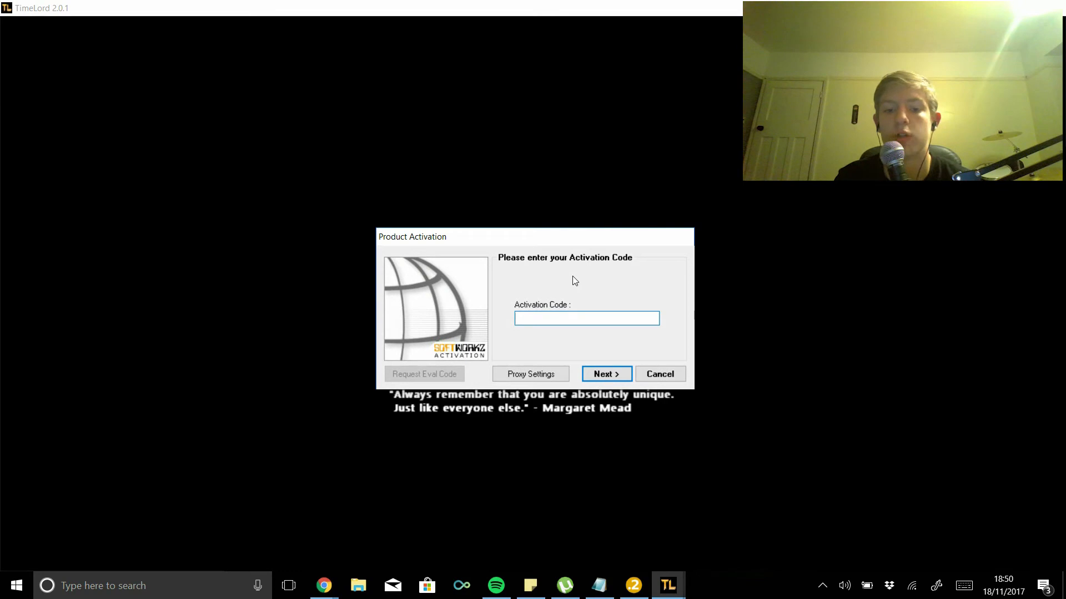
{"action": "left_click", "coordinate": [660, 375]}
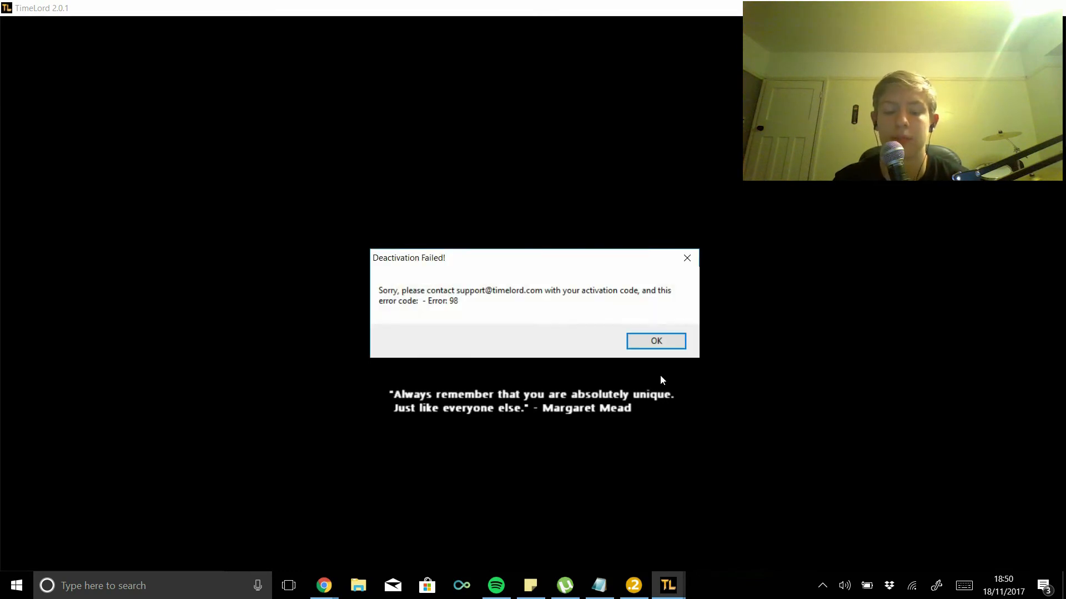
{"action": "left_click", "coordinate": [655, 343]}
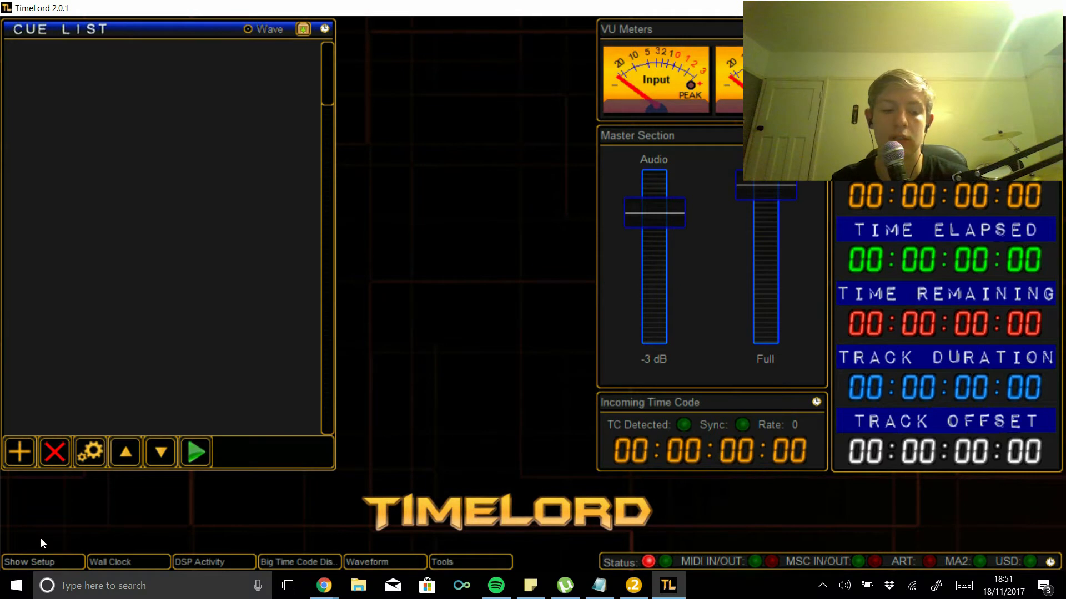
Step: Use MidiTimecode as TimeLord's MIDI output device and confirm the show setup
{"action": "left_click", "coordinate": [39, 559]}
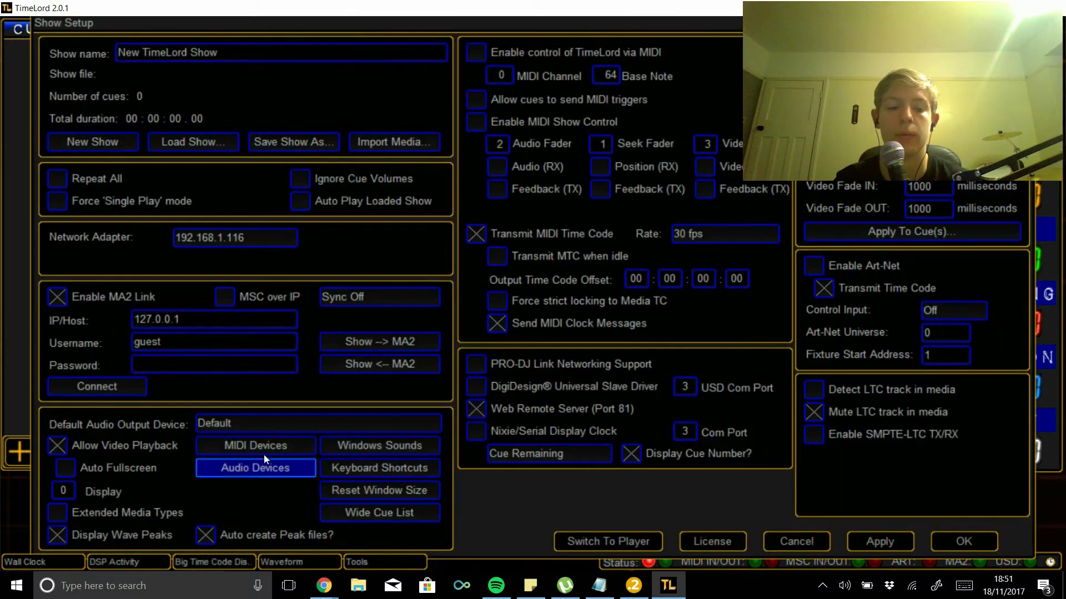
{"action": "left_click", "coordinate": [245, 445]}
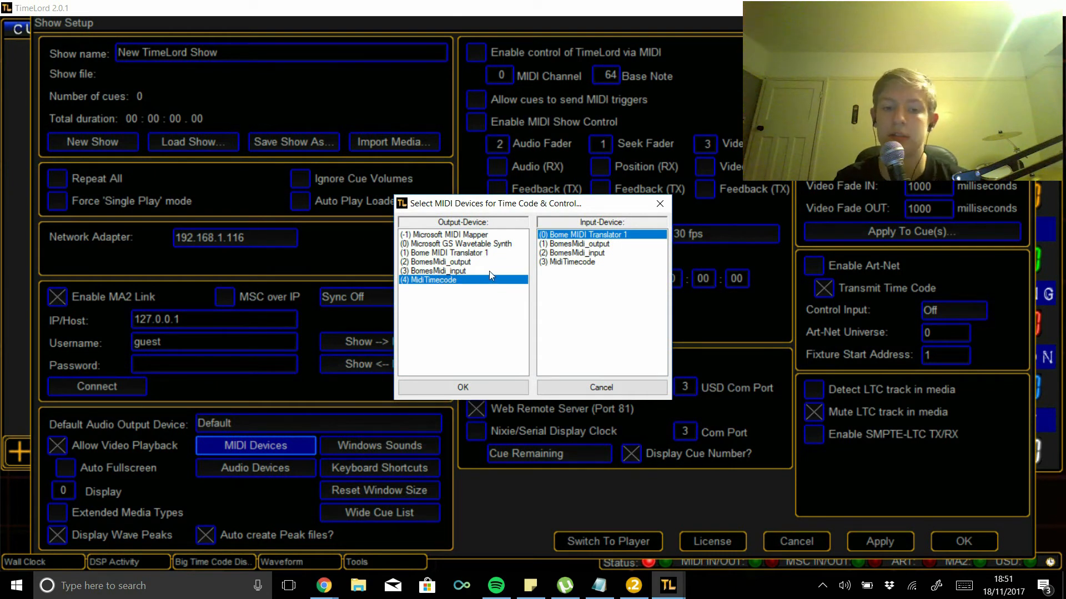
{"action": "left_click", "coordinate": [465, 387]}
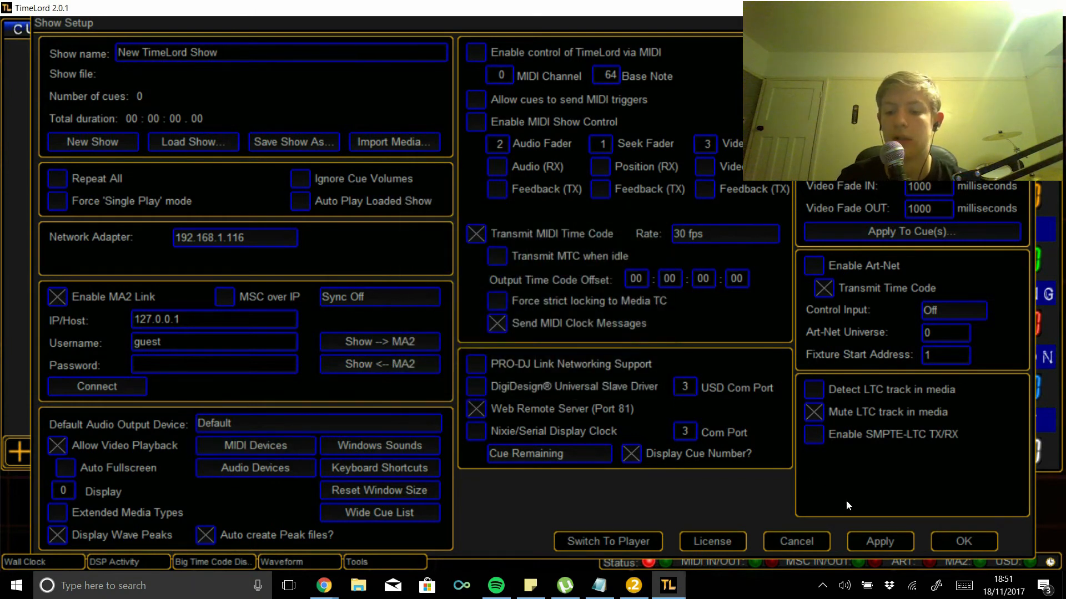
{"action": "left_click", "coordinate": [964, 541]}
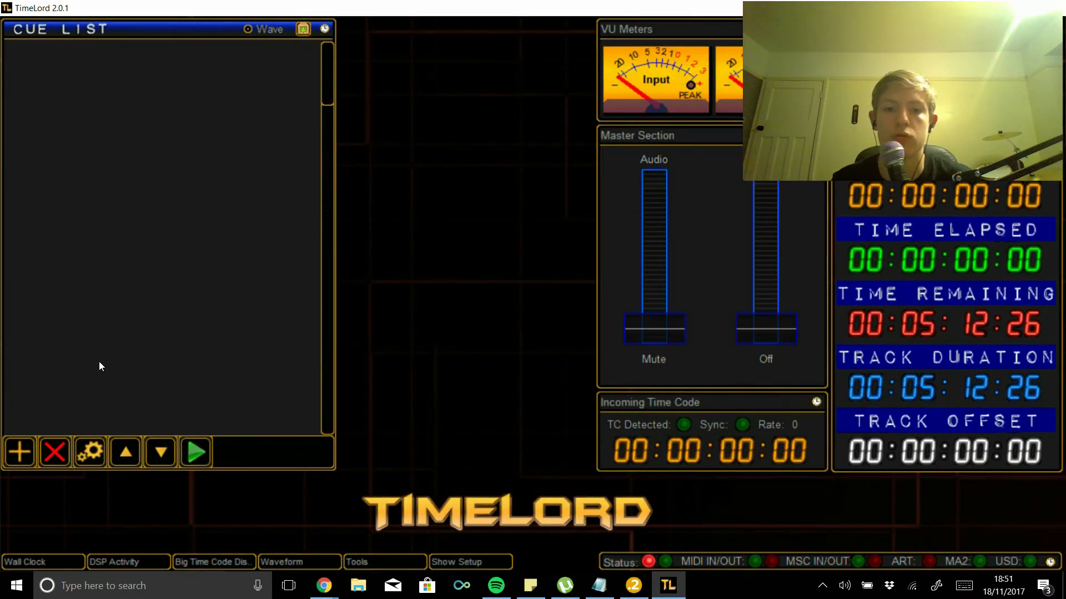
Step: Add a new cue with Michael Jackson - Thriller (James Egbert remix).mp3 from the Downloads folder as its source
{"action": "left_click", "coordinate": [21, 451]}
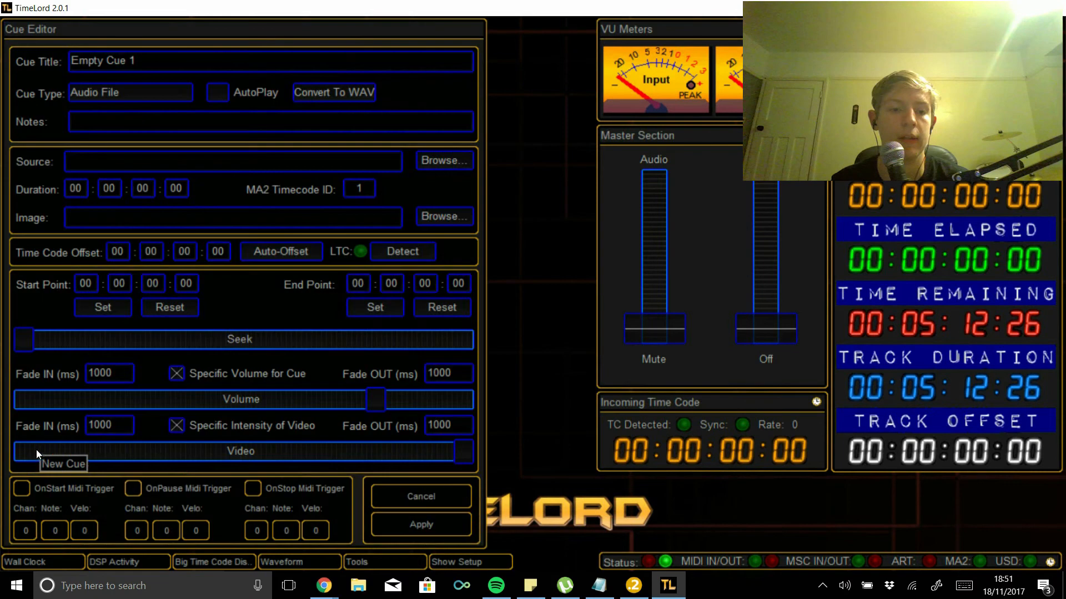
{"action": "left_click", "coordinate": [448, 165]}
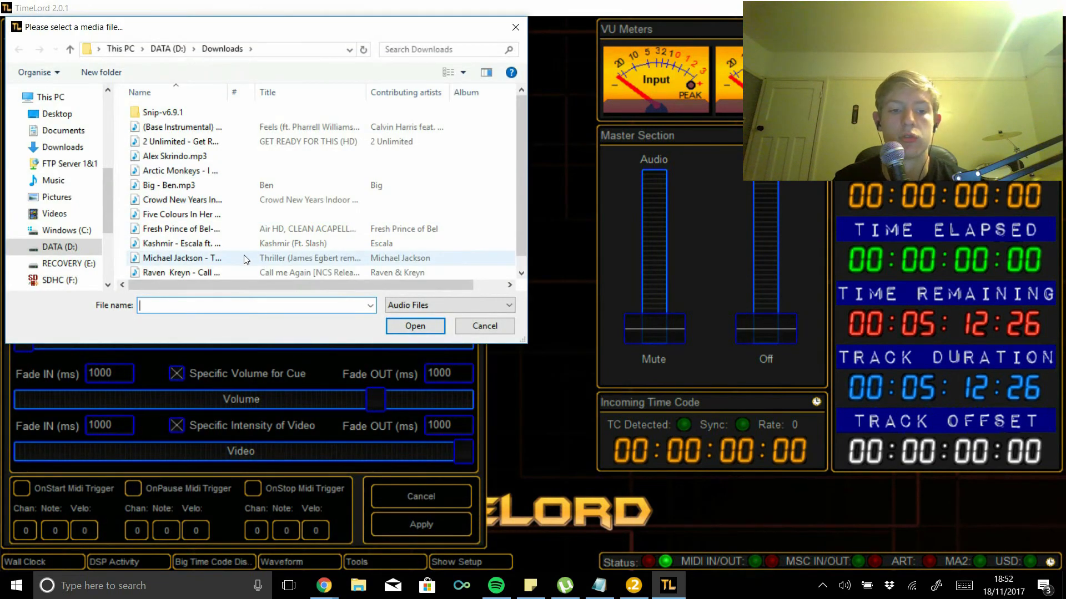
{"action": "double_click", "coordinate": [246, 259]}
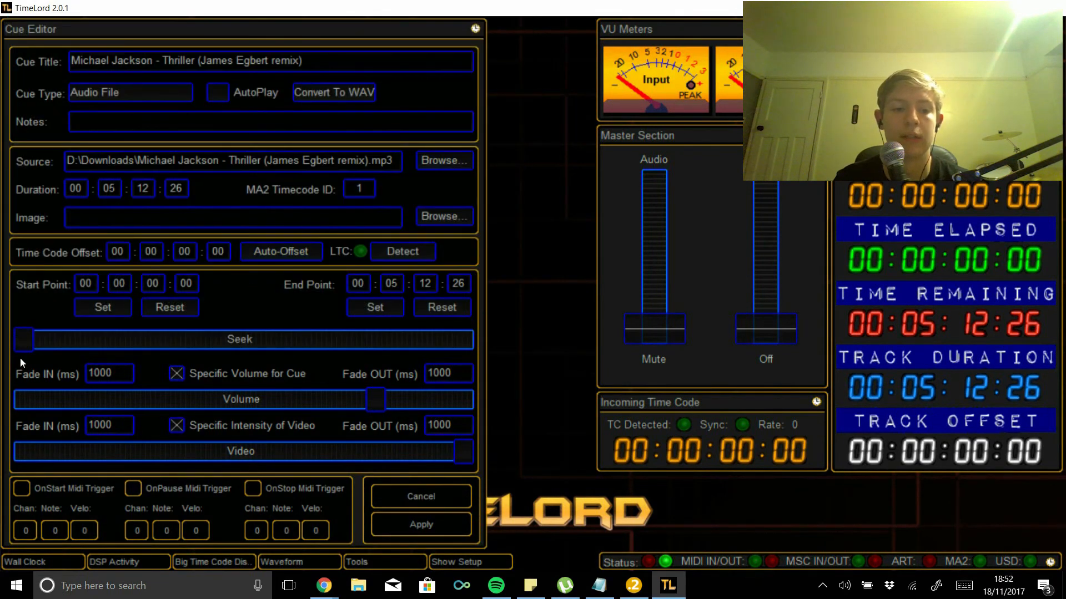
Step: Set the cue's audio fade-in and fade-out to 000 ms and raise its volume to maximum
{"action": "left_click", "coordinate": [102, 375]}
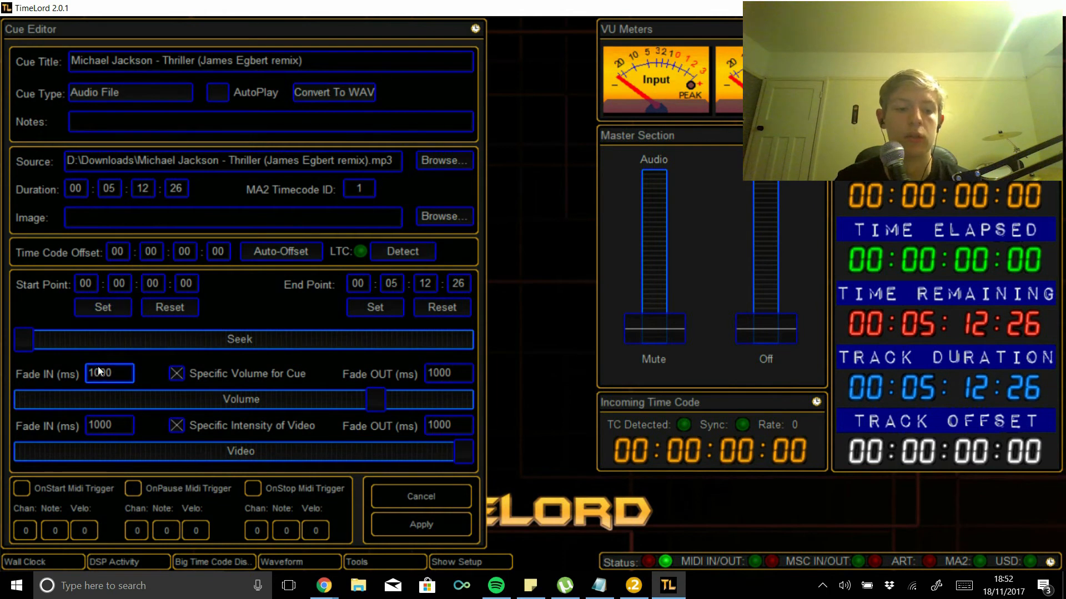
{"action": "key", "text": "BackSpace"}
{"action": "left_click", "coordinate": [436, 375]}
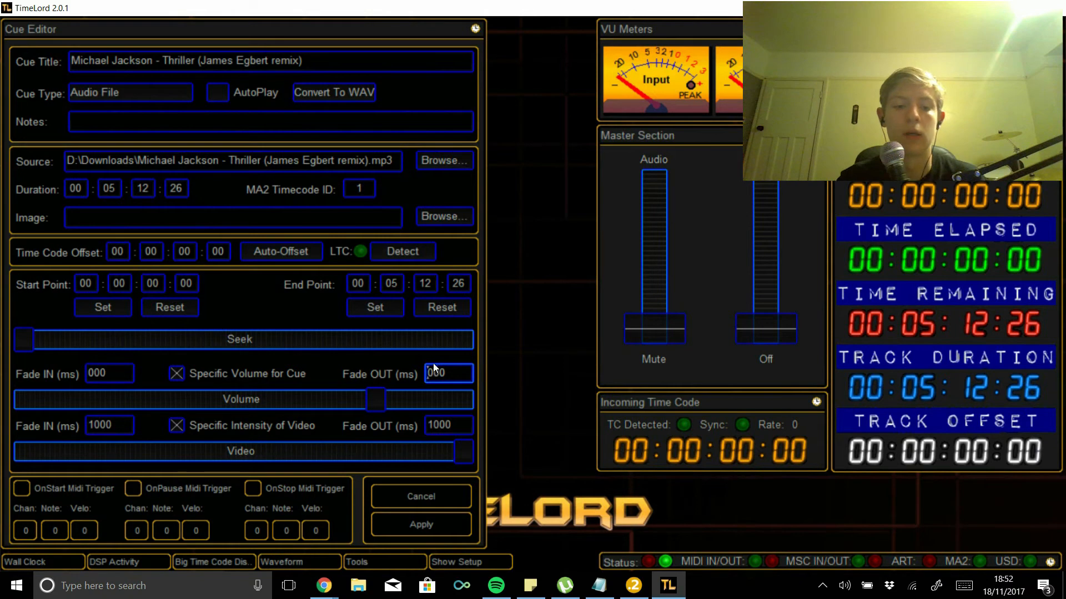
{"action": "left_click", "coordinate": [380, 401]}
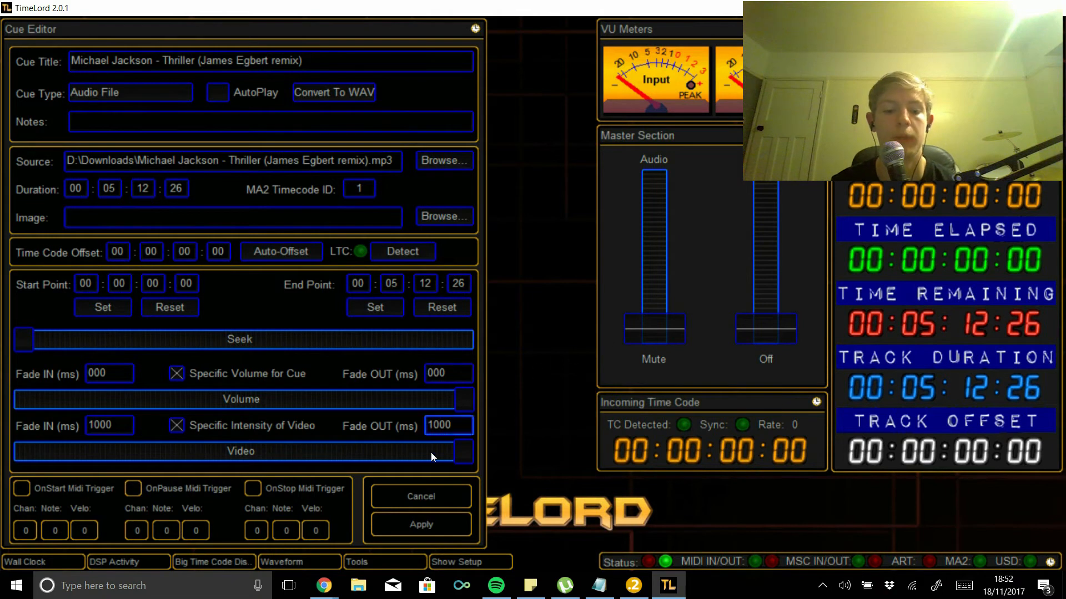
Step: Apply the cue settings, then briefly play the Thriller cue to test it and stop playback
{"action": "left_click", "coordinate": [432, 526]}
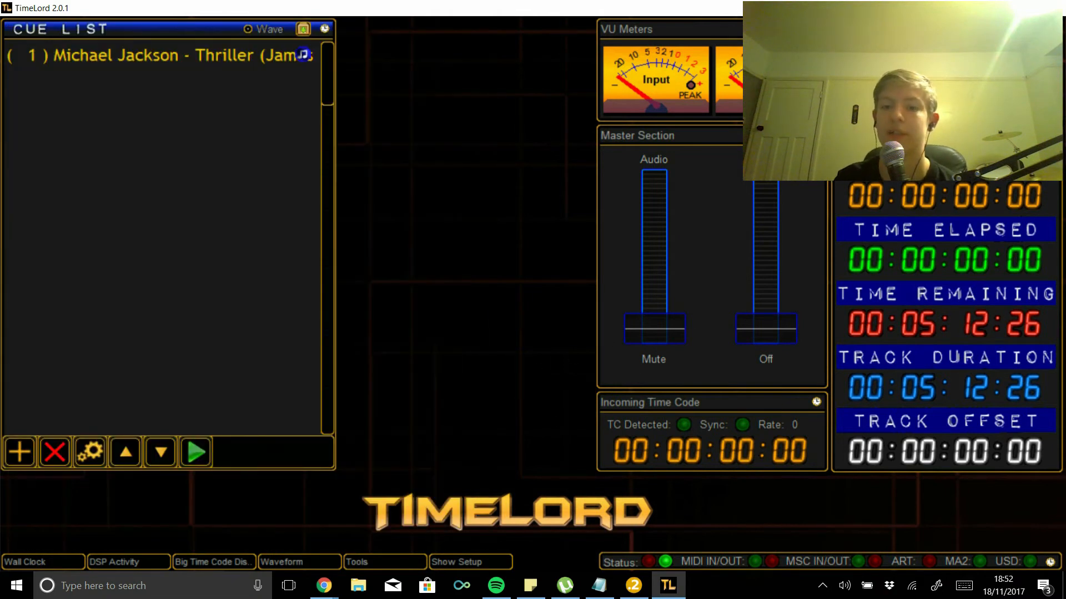
{"action": "key", "text": "space"}
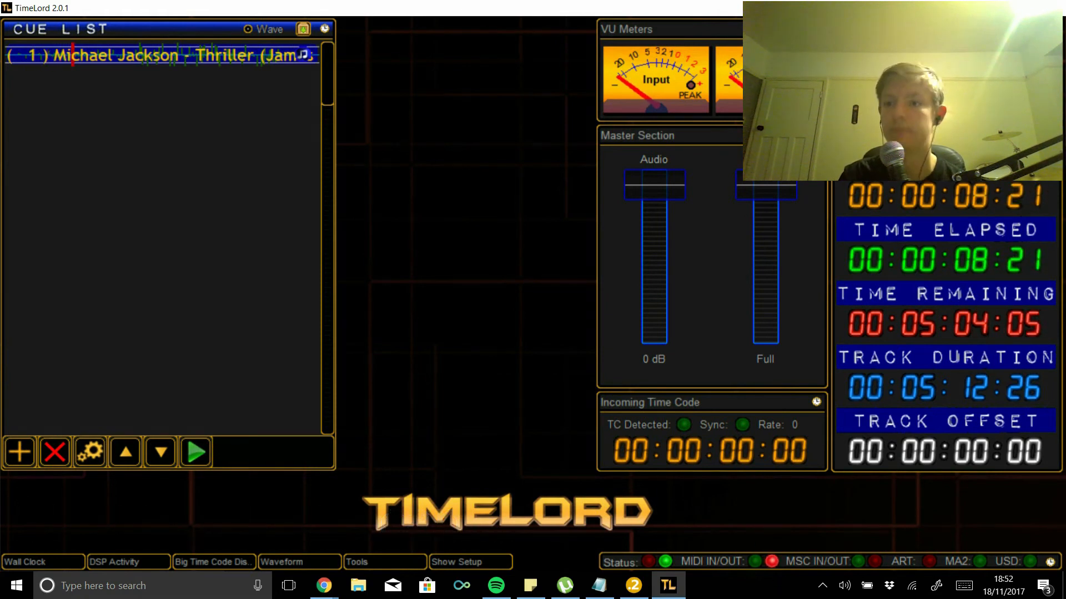
{"action": "key", "text": "Escape"}
Step: Switch to dot2 onPC, leave the MIDI setup and view the cue list of the Main executor
{"action": "mouse_move", "coordinate": [633, 586]}
{"action": "left_click", "coordinate": [687, 515]}
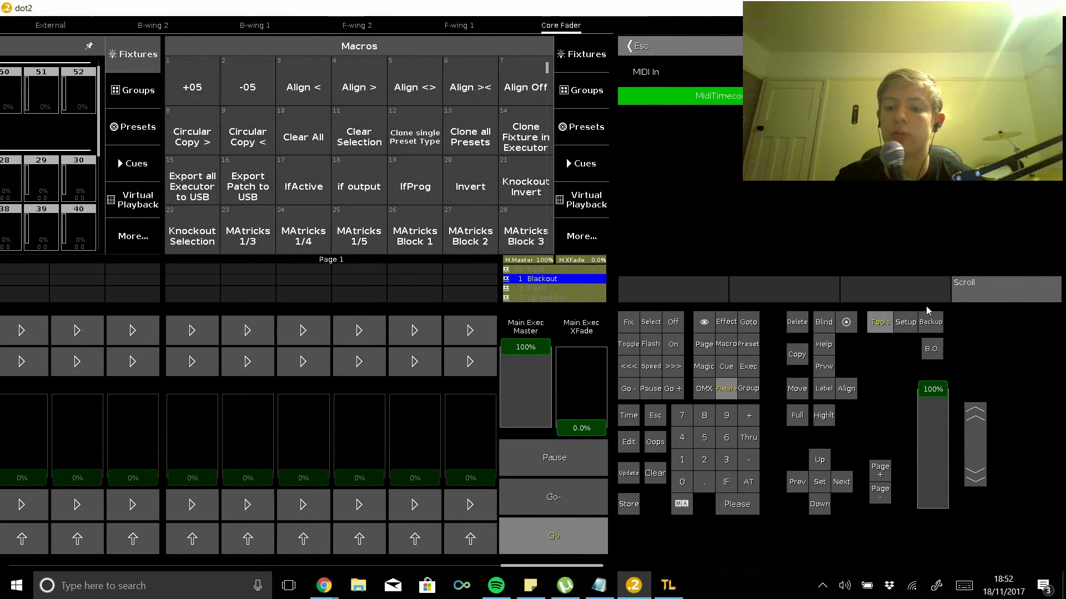
{"action": "left_click", "coordinate": [880, 325]}
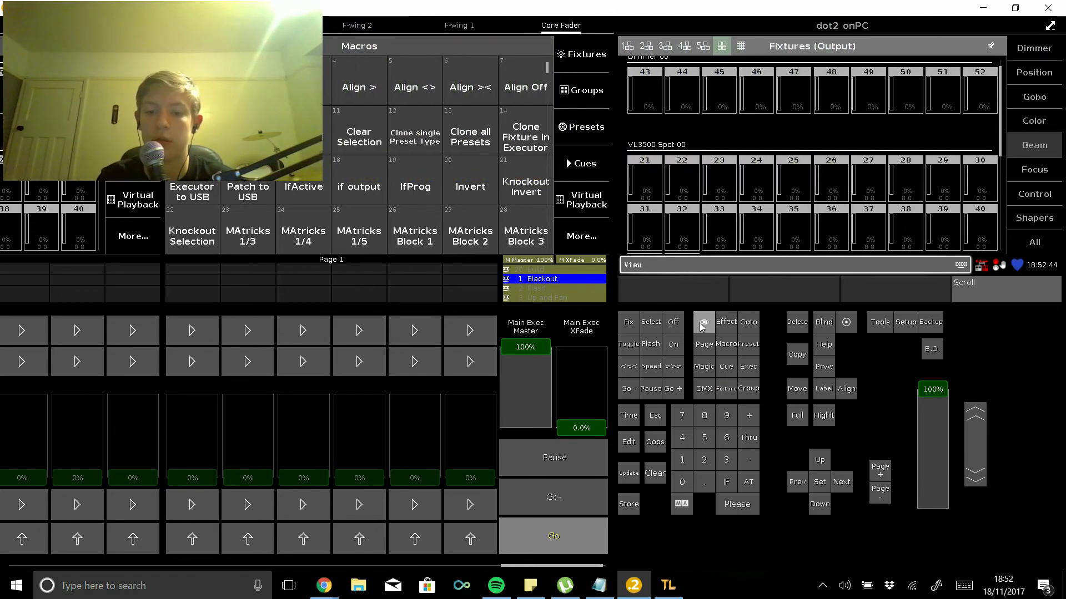
{"action": "left_click", "coordinate": [577, 534]}
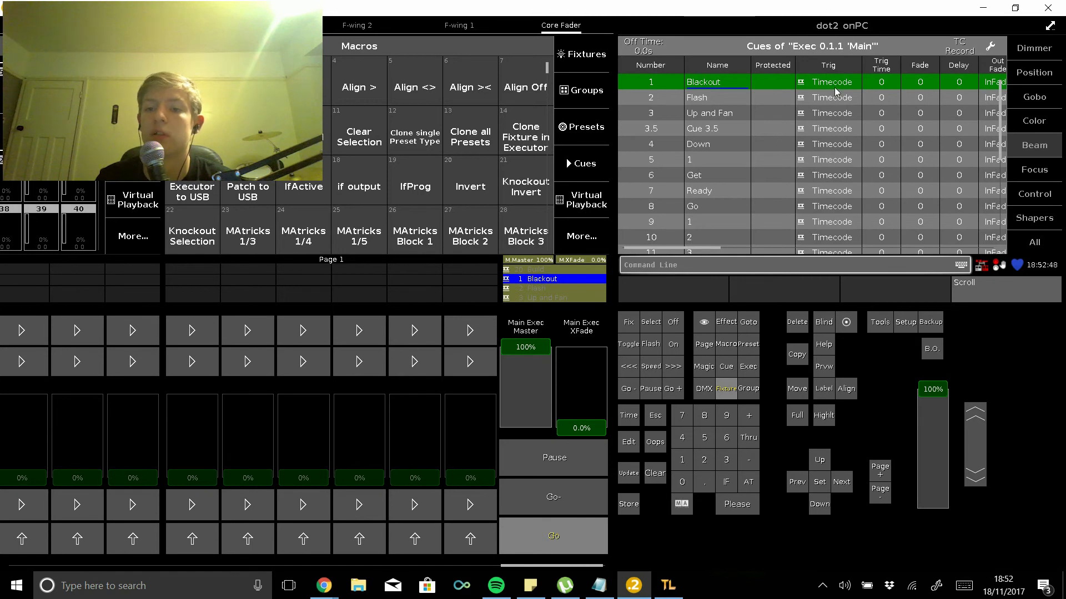
Step: Set the trigger of all cues in the Main executor's cue list to Timecode
{"action": "scroll", "coordinate": [886, 88], "scroll_direction": "down", "scroll_amount": 5}
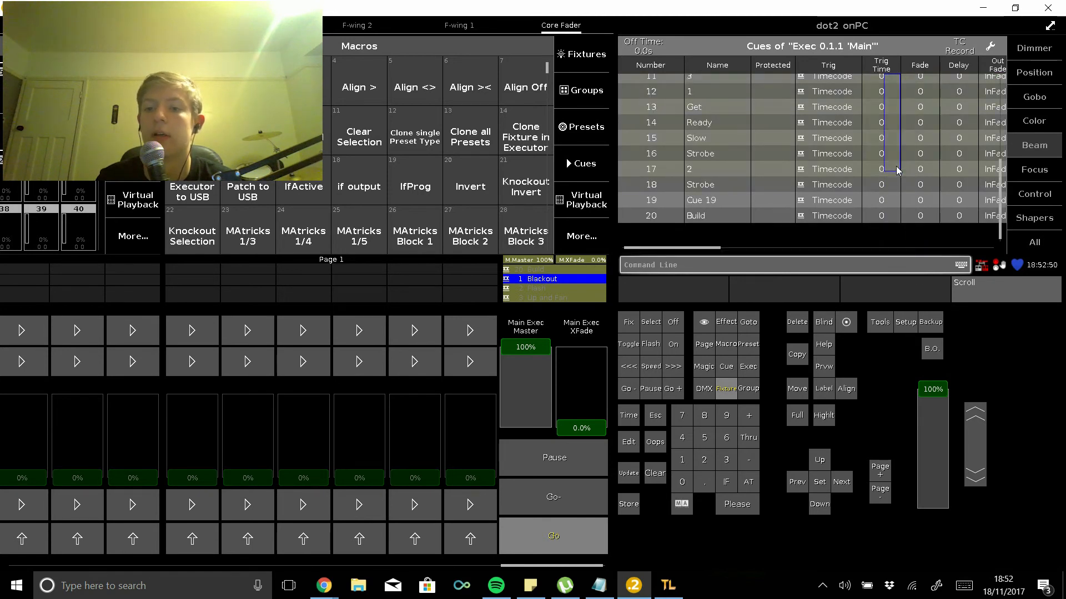
{"action": "scroll", "coordinate": [884, 127], "scroll_direction": "up", "scroll_amount": 5}
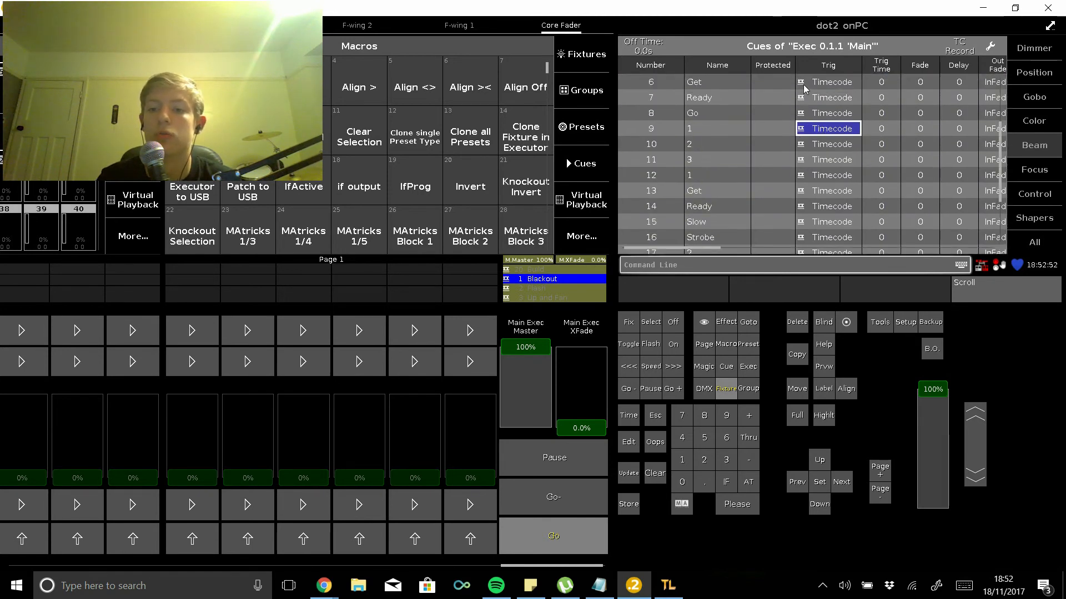
{"action": "left_click_drag", "start_coordinate": [817, 289], "coordinate": [824, 217]}
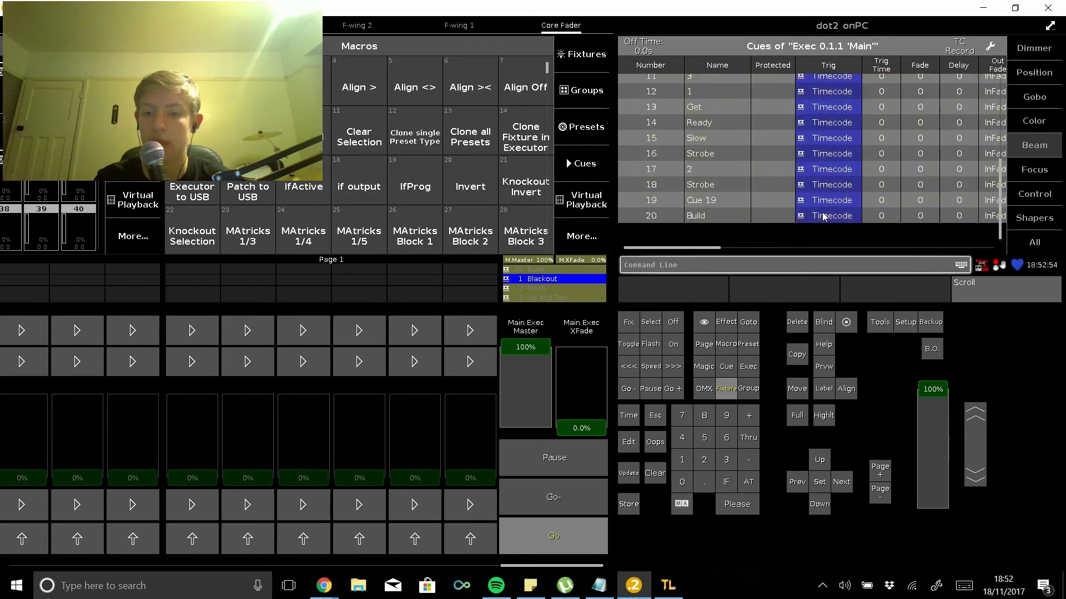
{"action": "left_click", "coordinate": [833, 210]}
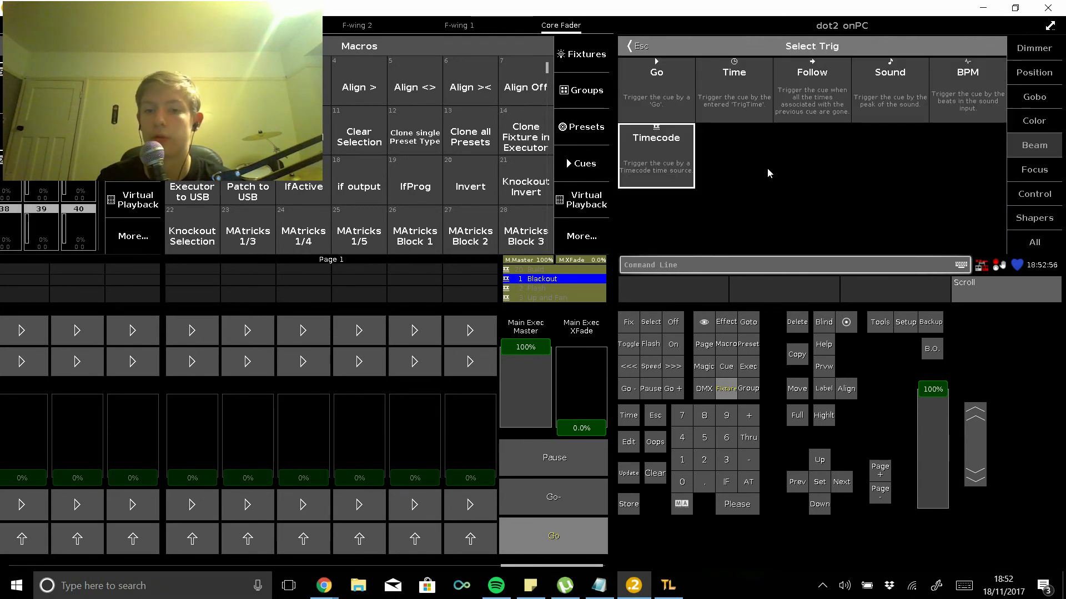
{"action": "left_click", "coordinate": [653, 162]}
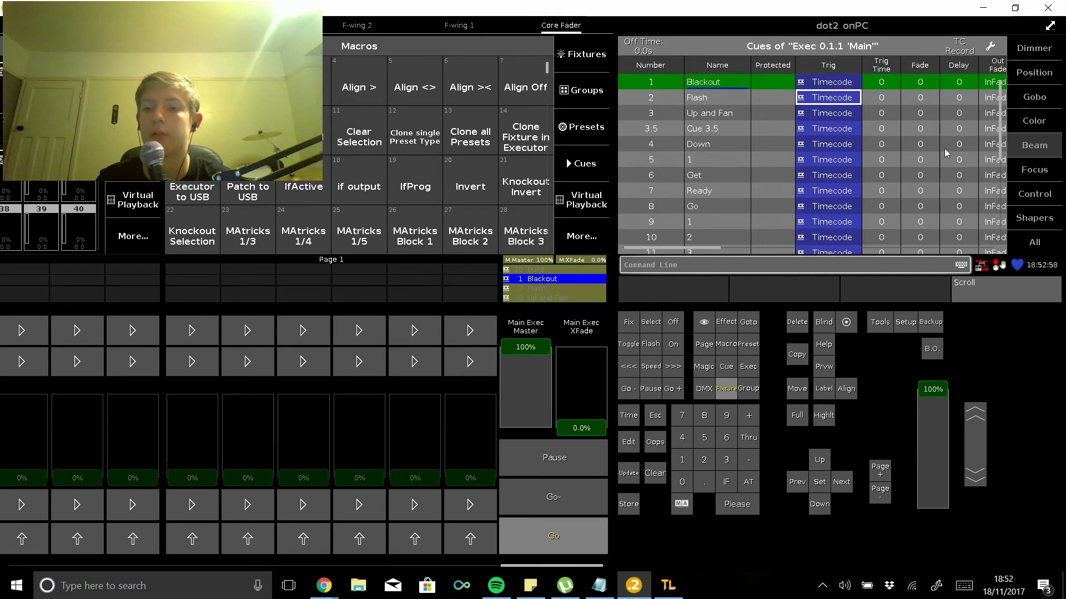
Step: Set the Main executor's timecode source to MIDI and return to its cue list
{"action": "left_click", "coordinate": [876, 69]}
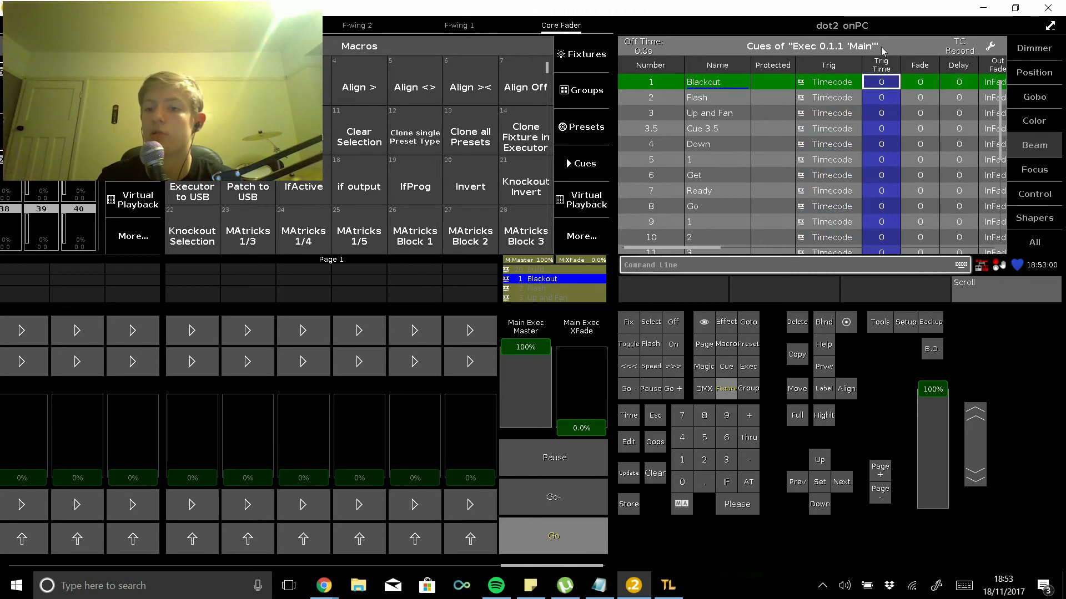
{"action": "left_click", "coordinate": [882, 87]}
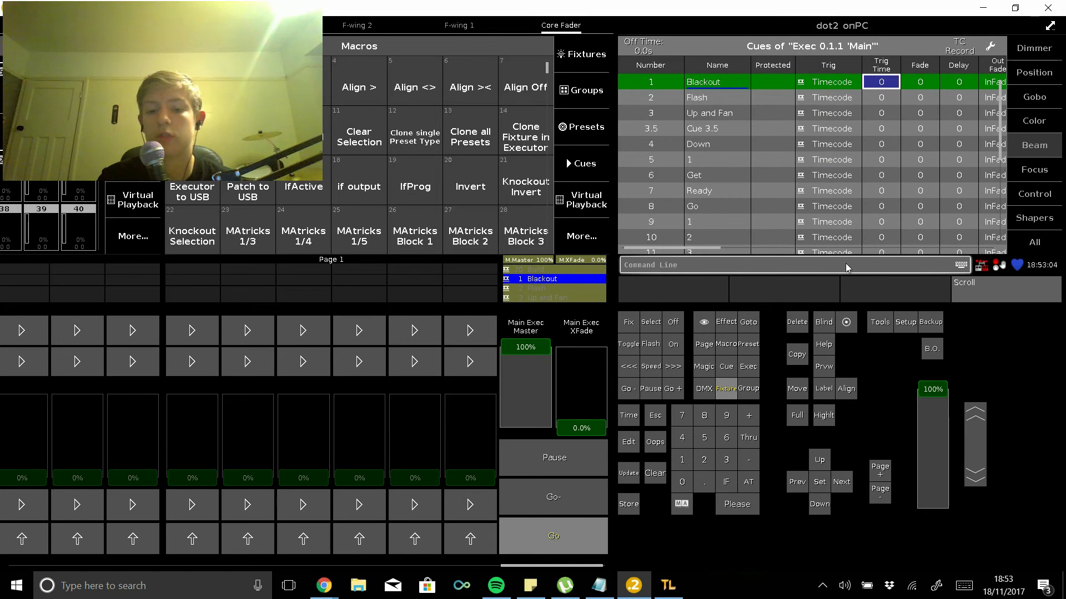
{"action": "left_click", "coordinate": [991, 47]}
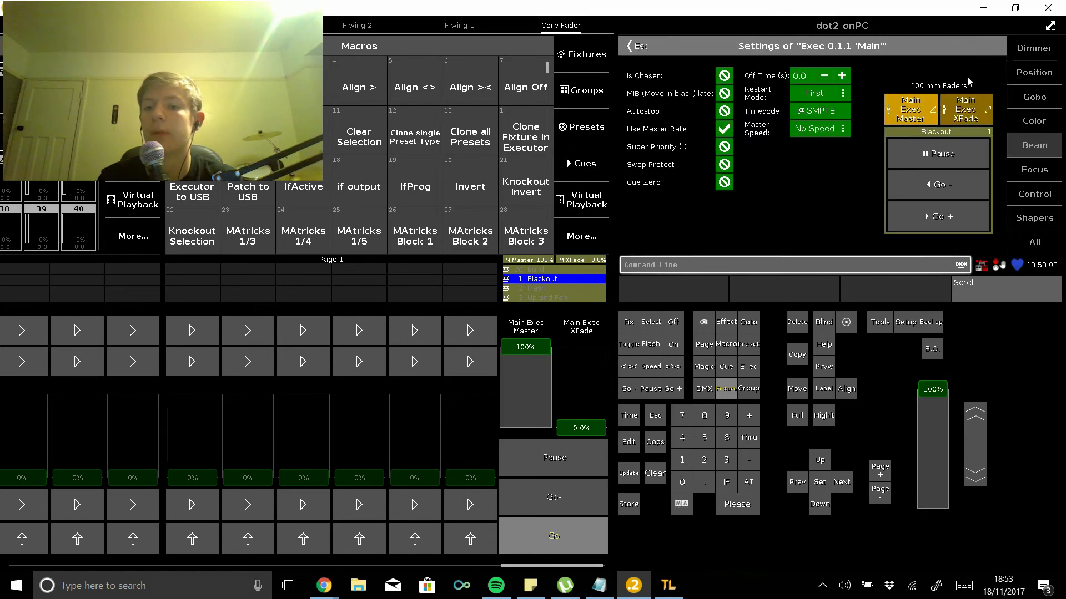
{"action": "left_click", "coordinate": [821, 114]}
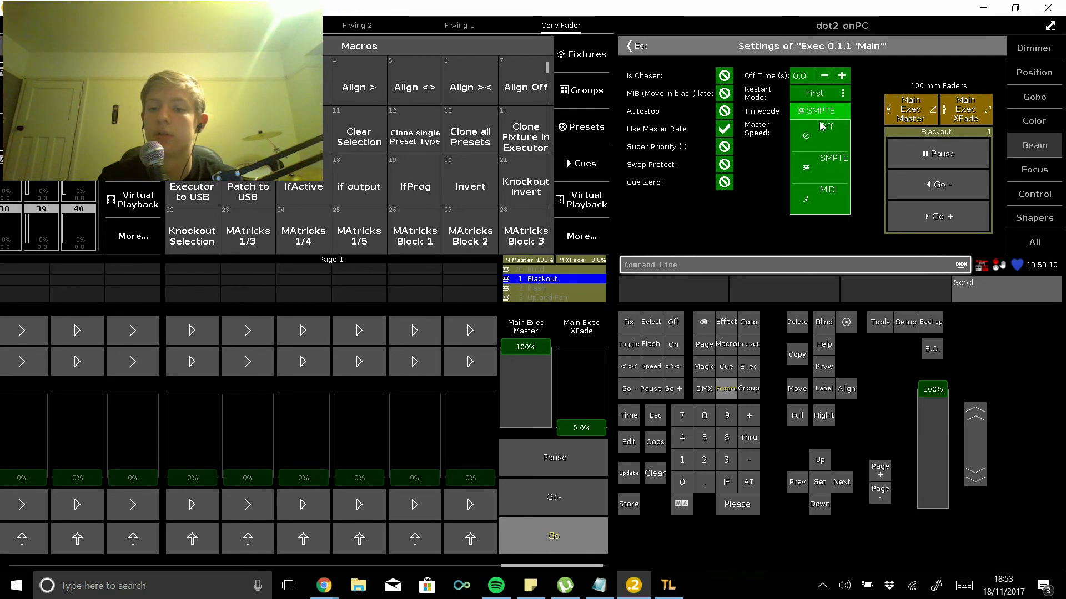
{"action": "left_click", "coordinate": [831, 204]}
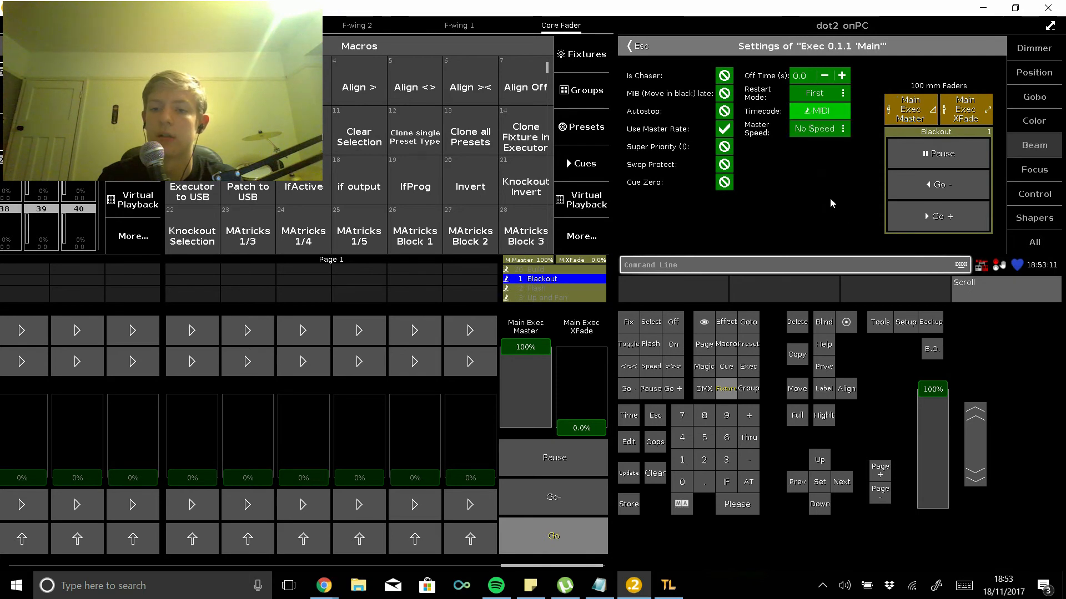
{"action": "left_click", "coordinate": [641, 47]}
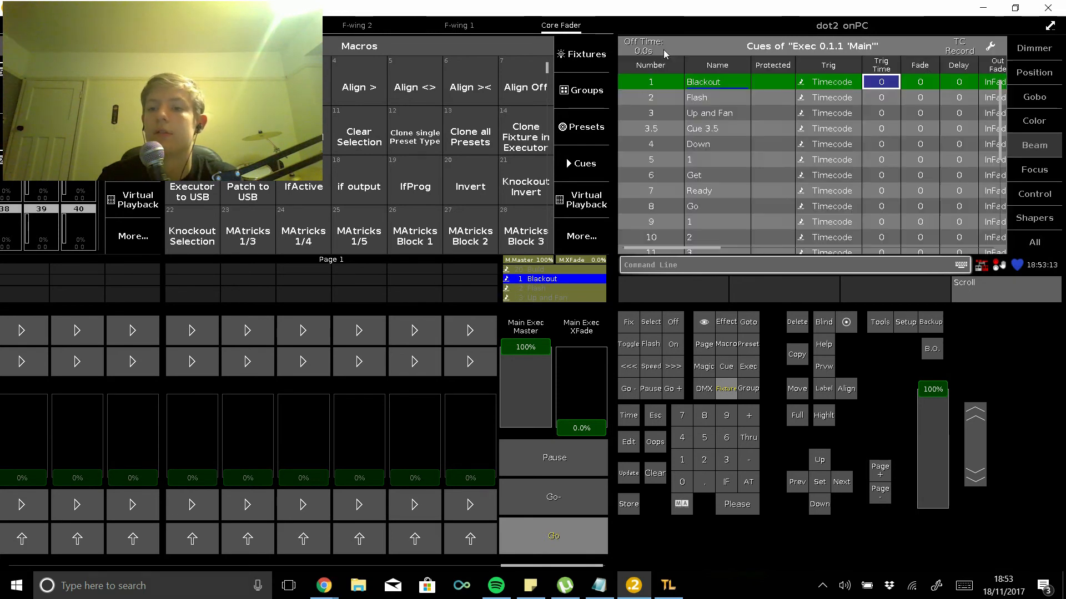
Step: Start timecode recording on the Main cue list, play the track in TimeLord and return to dot2 onPC
{"action": "left_click", "coordinate": [958, 46]}
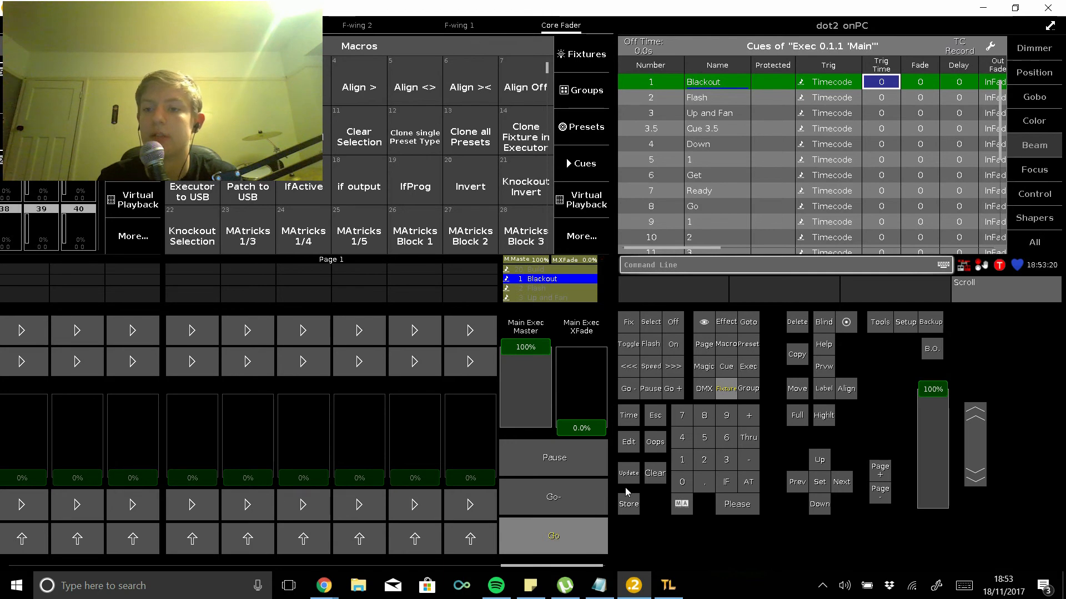
{"action": "left_click", "coordinate": [674, 595]}
{"action": "left_click", "coordinate": [878, 102]}
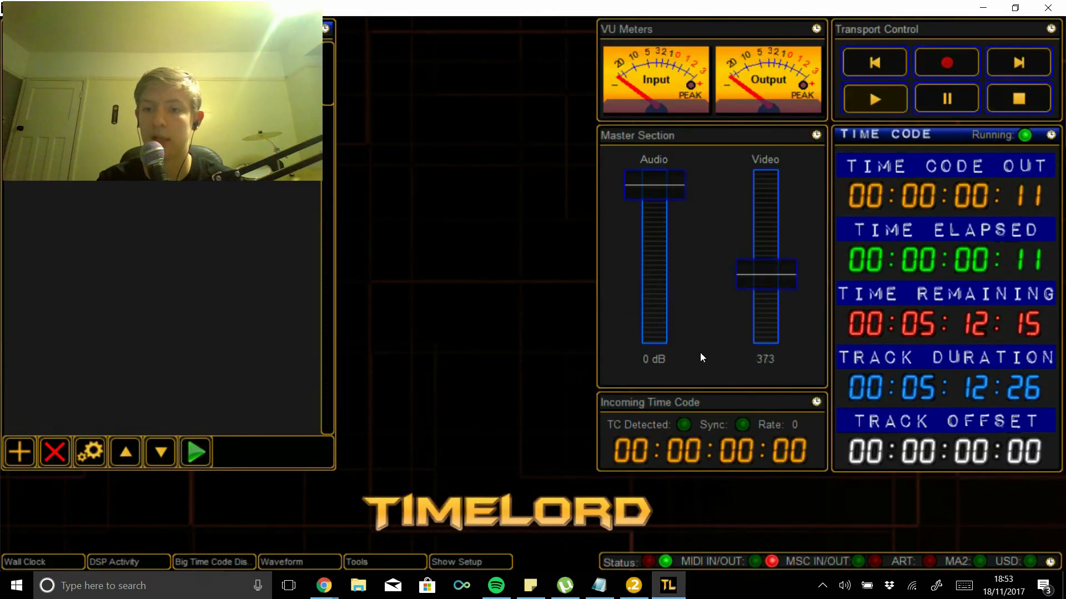
{"action": "left_click", "coordinate": [633, 586]}
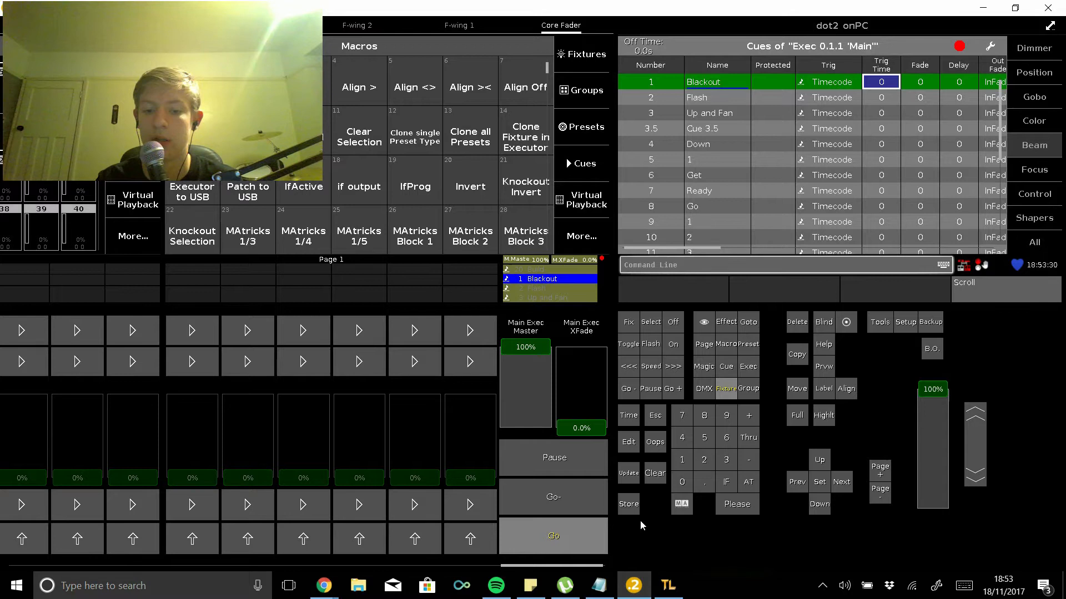
Step: Fire cues 2, 3, 3.5, 4 and 5 in time with the track, at about 2.9, 4.9, 6.9, 10.3 and 11.2 seconds
{"action": "left_click", "coordinate": [578, 547]}
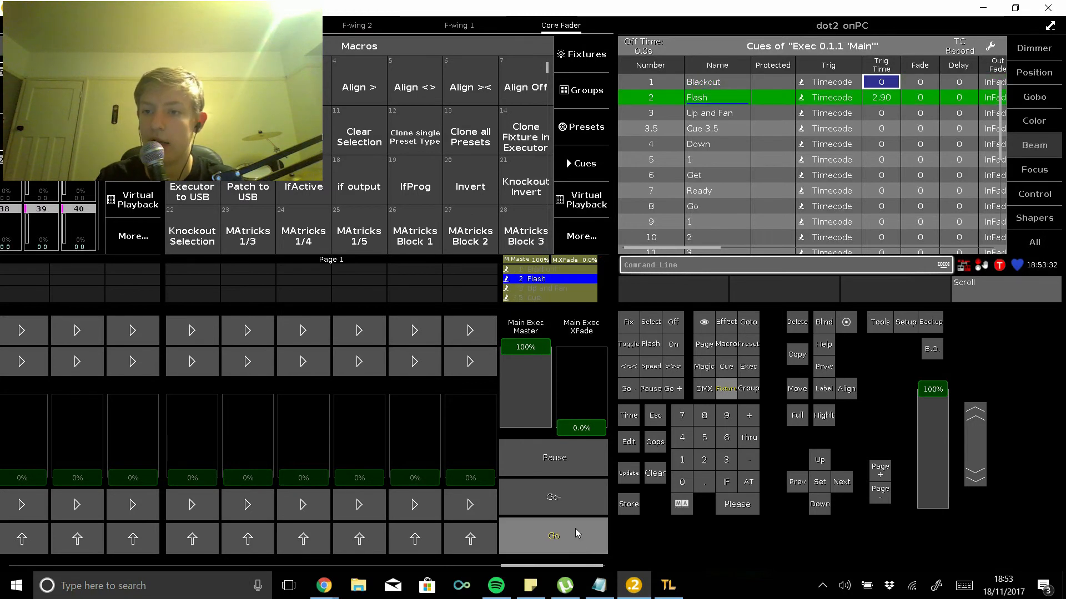
{"action": "left_click", "coordinate": [575, 528]}
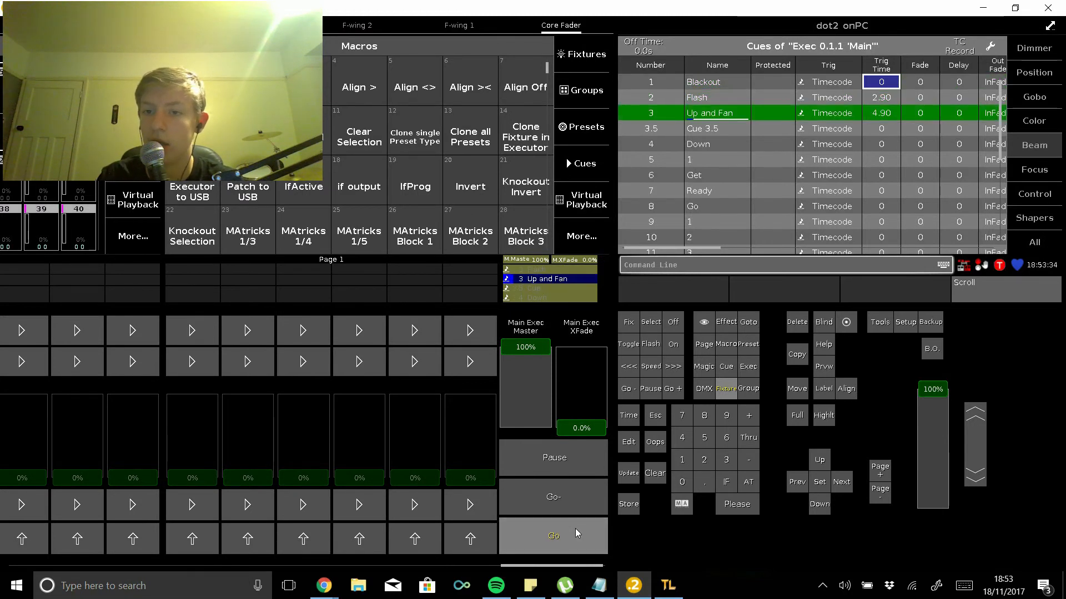
{"action": "left_click", "coordinate": [575, 529]}
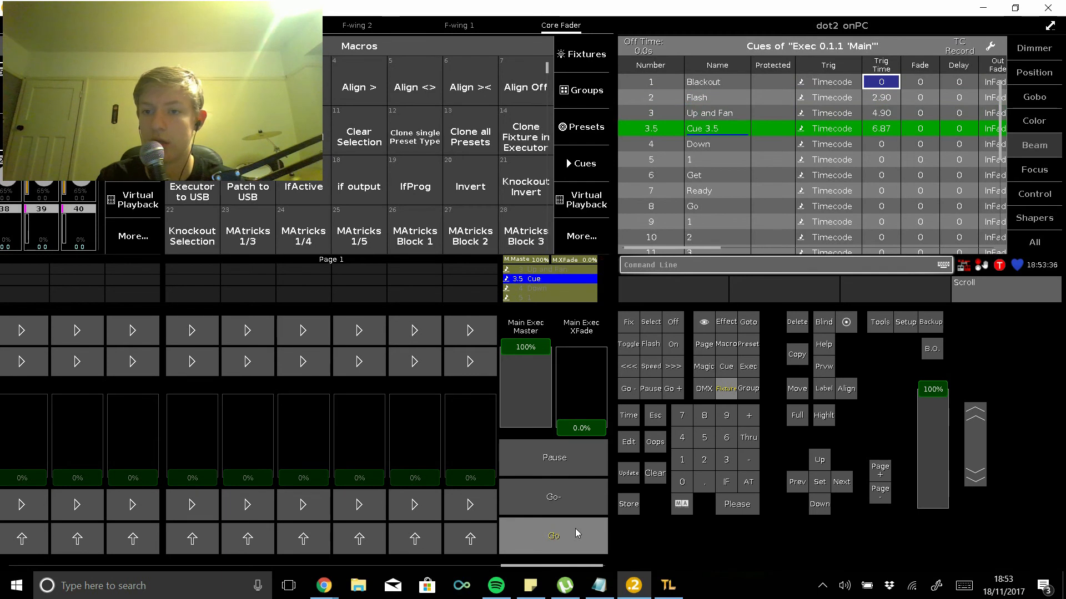
{"action": "left_click", "coordinate": [575, 528]}
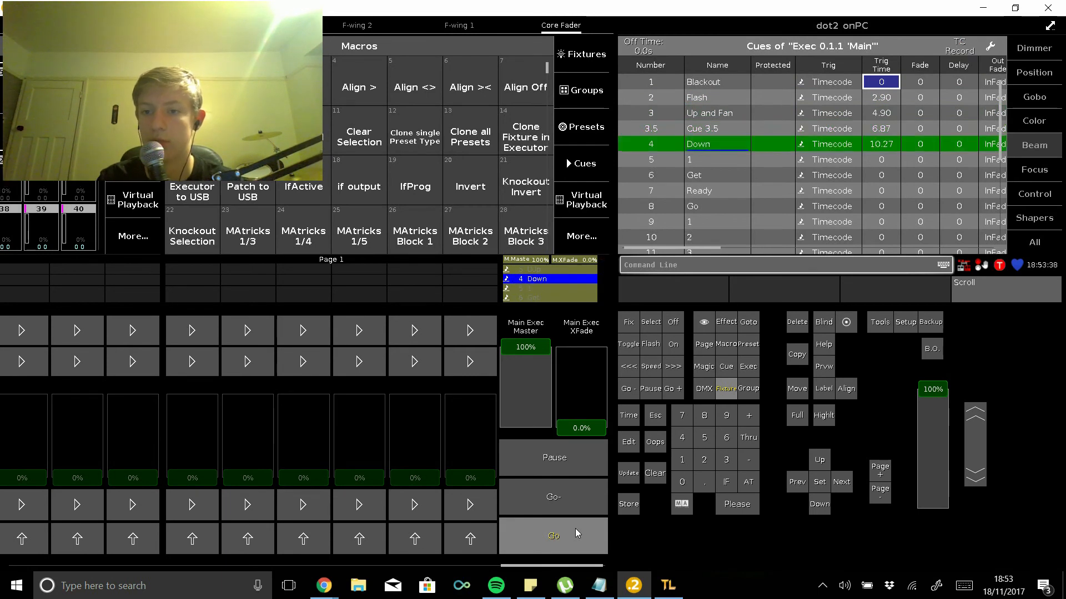
{"action": "left_click", "coordinate": [575, 528]}
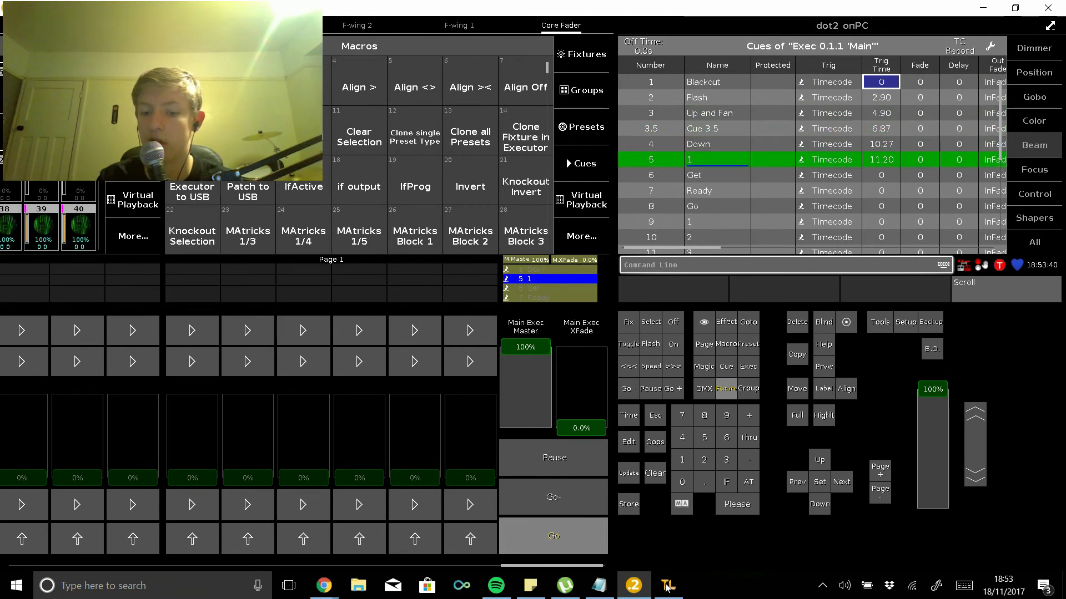
Step: Stop playback in TimeLord and end timecode recording on the Main cue list in dot2 onPC
{"action": "left_click", "coordinate": [667, 585]}
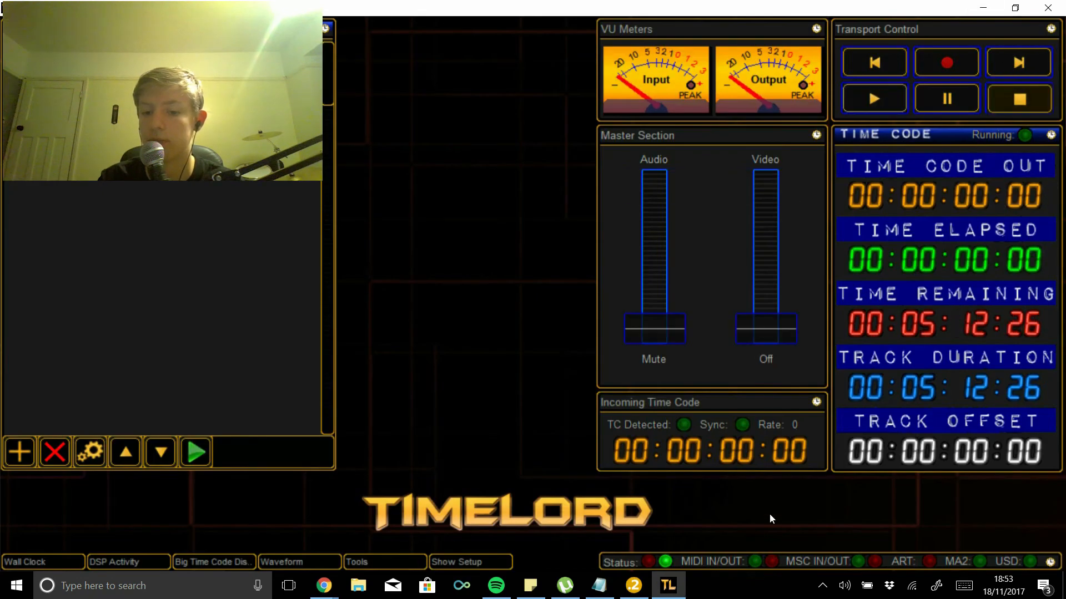
{"action": "left_click", "coordinate": [633, 586]}
{"action": "left_click_drag", "start_coordinate": [882, 99], "coordinate": [887, 170]}
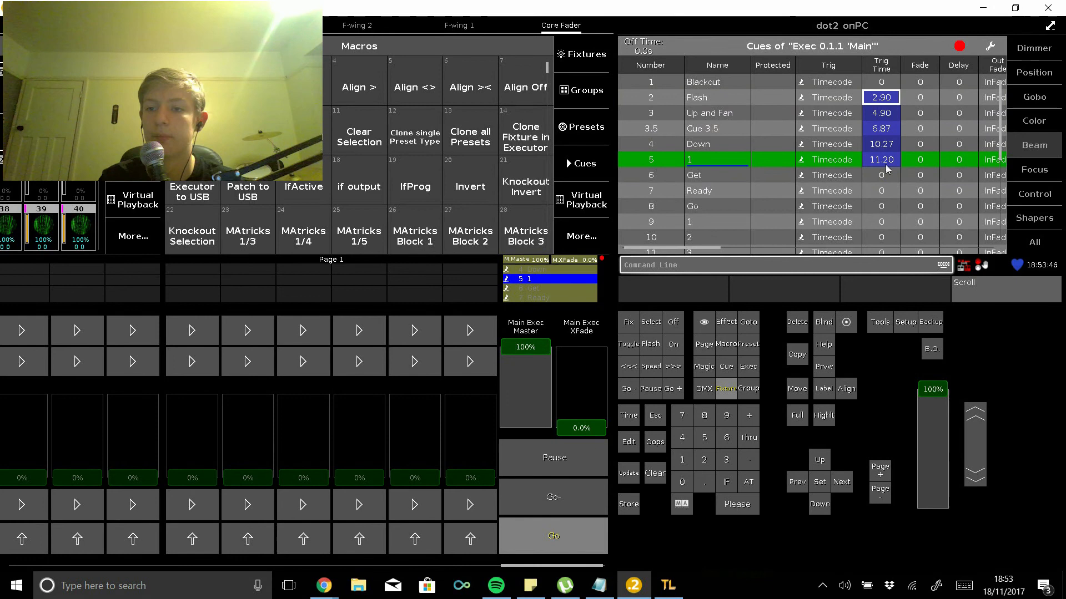
{"action": "left_click", "coordinate": [961, 47]}
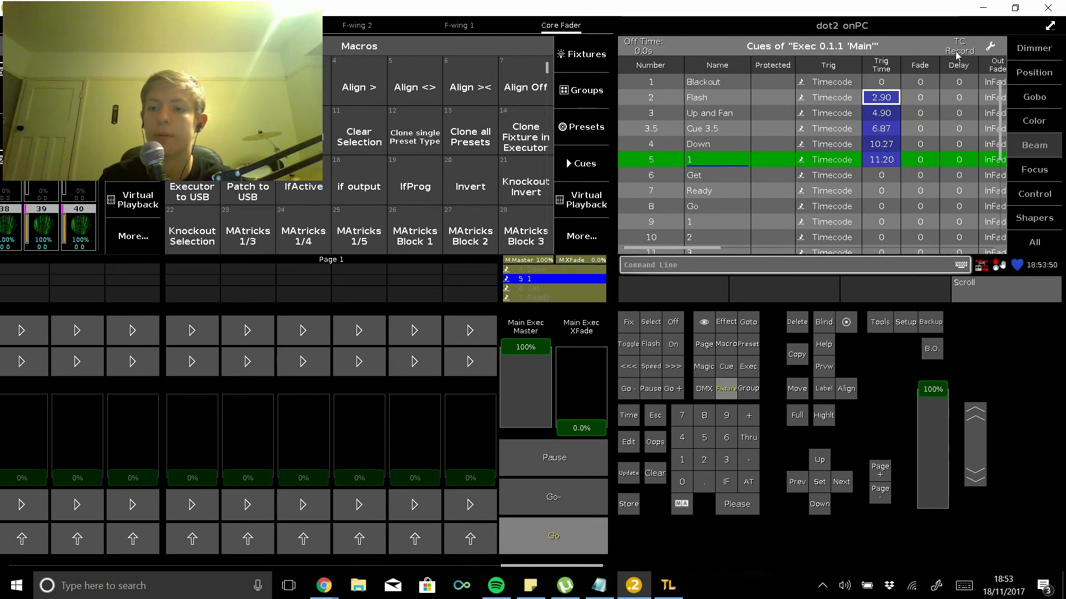
Step: Set the trig time of cue 5 to 11 seconds
{"action": "left_click", "coordinate": [883, 103]}
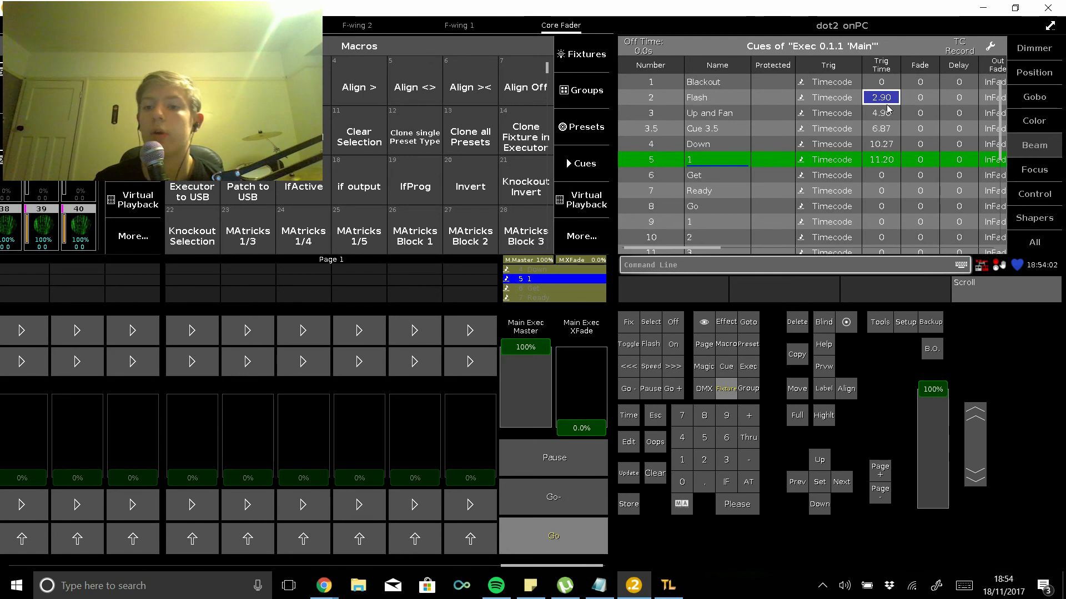
{"action": "left_click", "coordinate": [884, 165]}
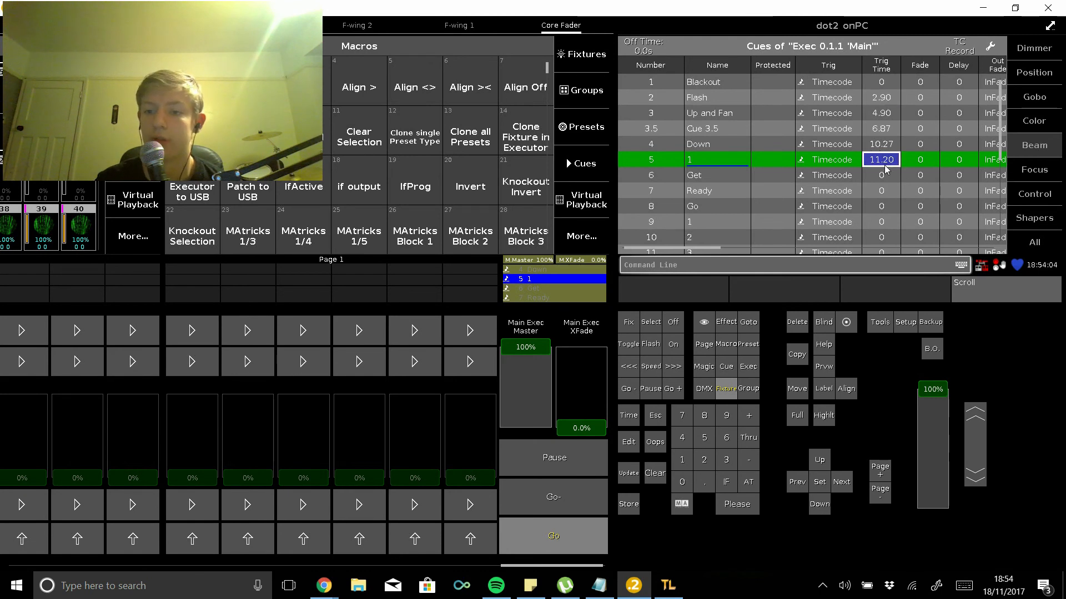
{"action": "left_click", "coordinate": [889, 164]}
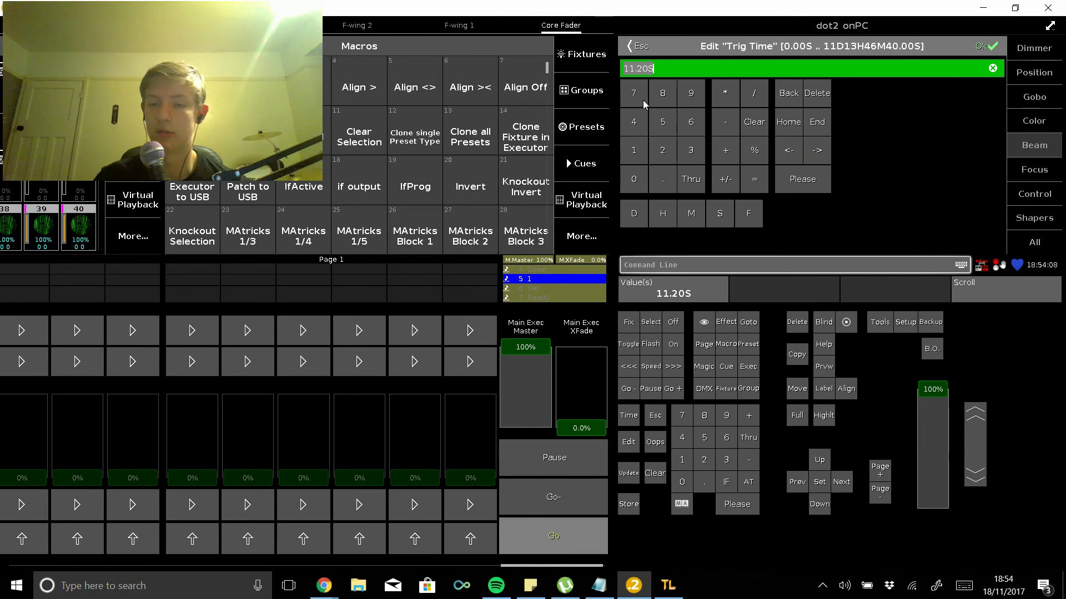
{"action": "type", "text": "11"}
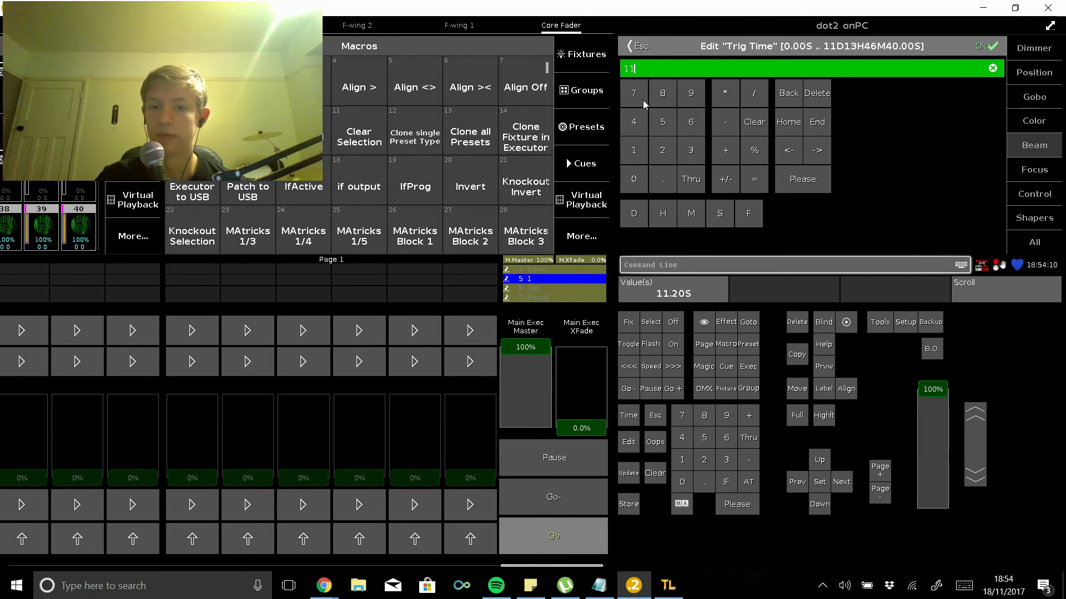
{"action": "left_click", "coordinate": [726, 217]}
{"action": "left_click", "coordinate": [992, 47]}
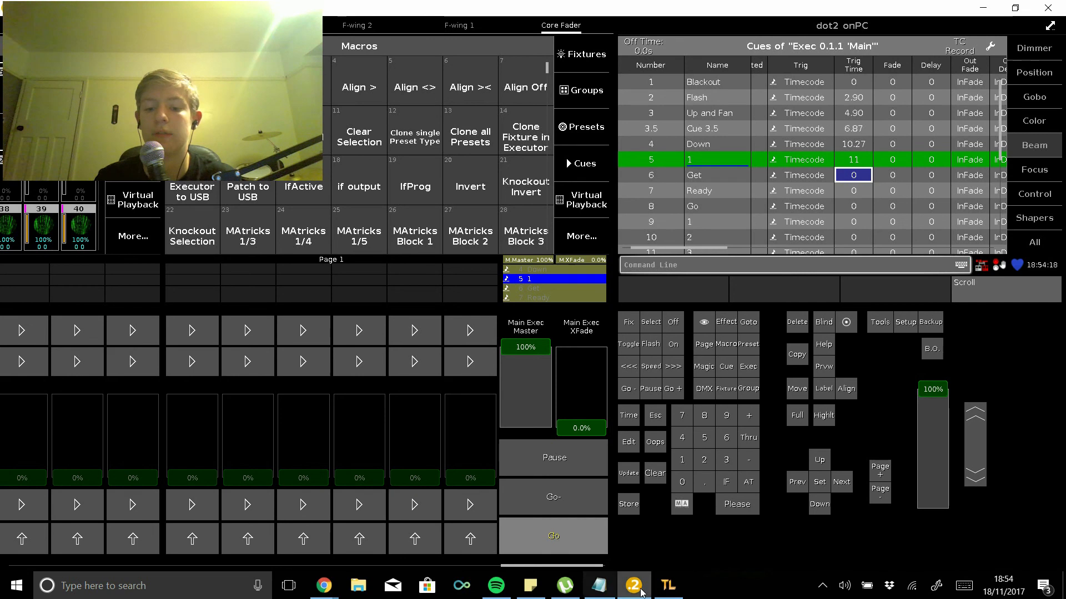
Step: Step the Main executor in dot2 onPC back to cue 1, Blackout
{"action": "left_click", "coordinate": [668, 585]}
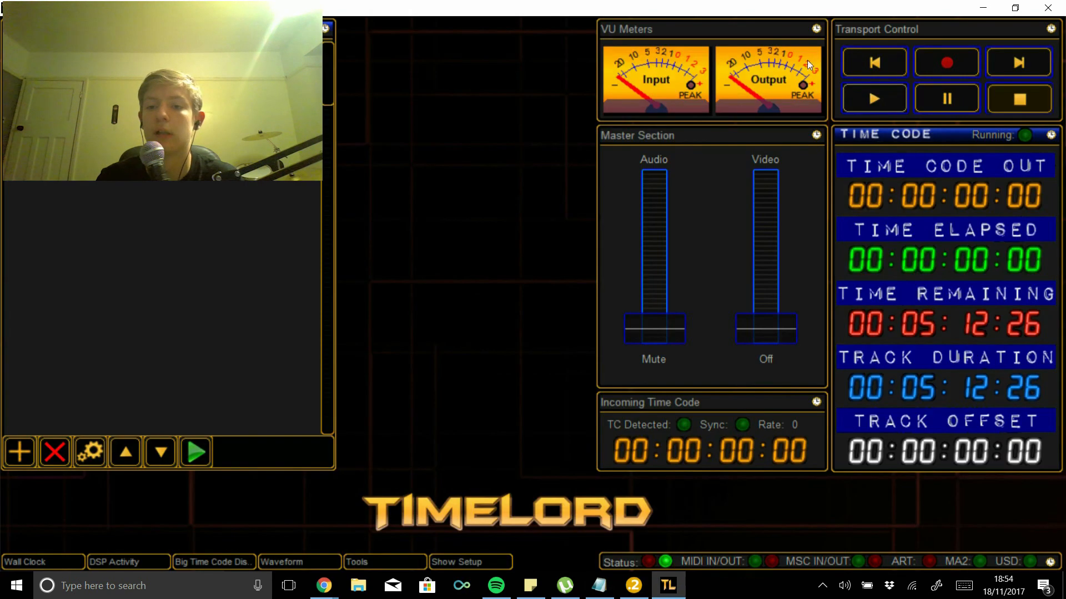
{"action": "left_click", "coordinate": [633, 585]}
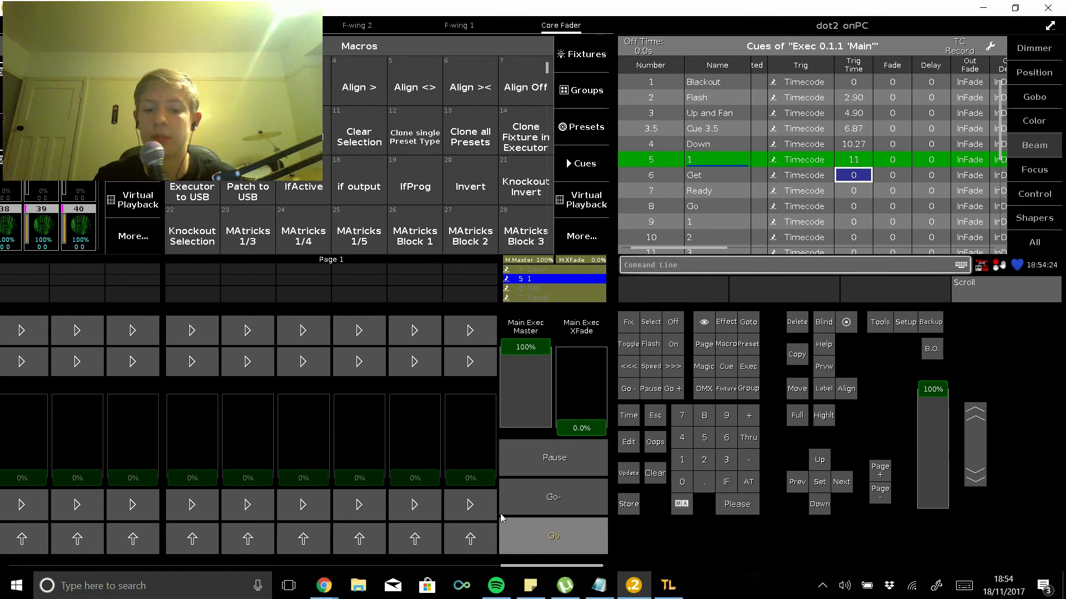
{"action": "left_click", "coordinate": [554, 497]}
{"action": "left_click", "coordinate": [554, 497]}
{"action": "left_click", "coordinate": [555, 499]}
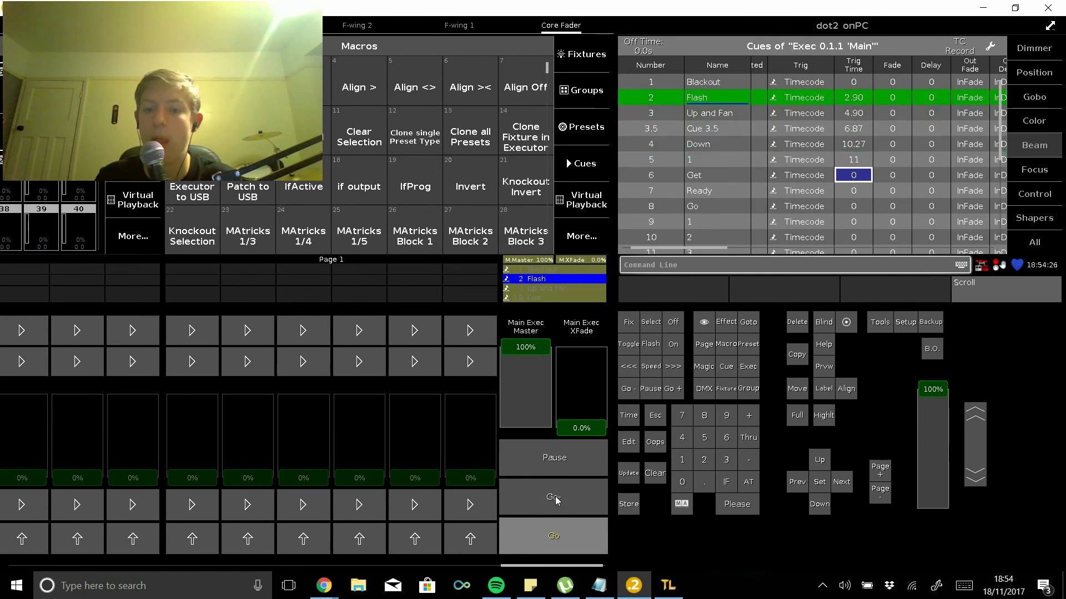
{"action": "left_click", "coordinate": [555, 499]}
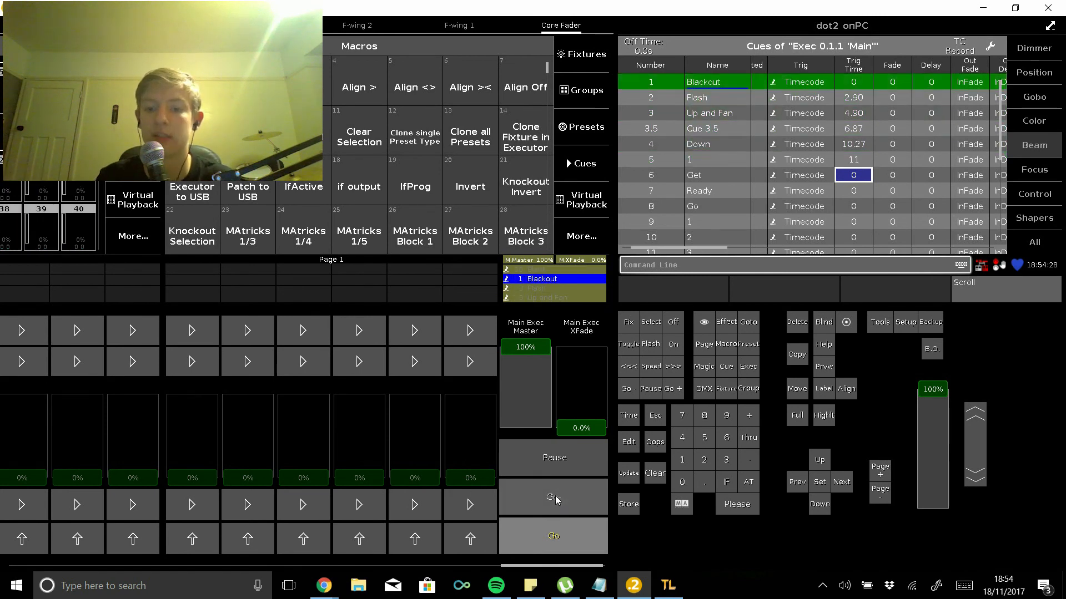
Step: Play the track in TimeLord, watch the timecode-triggered cues in dot2 onPC, then stop playback and return to the cue list
{"action": "left_click", "coordinate": [666, 588]}
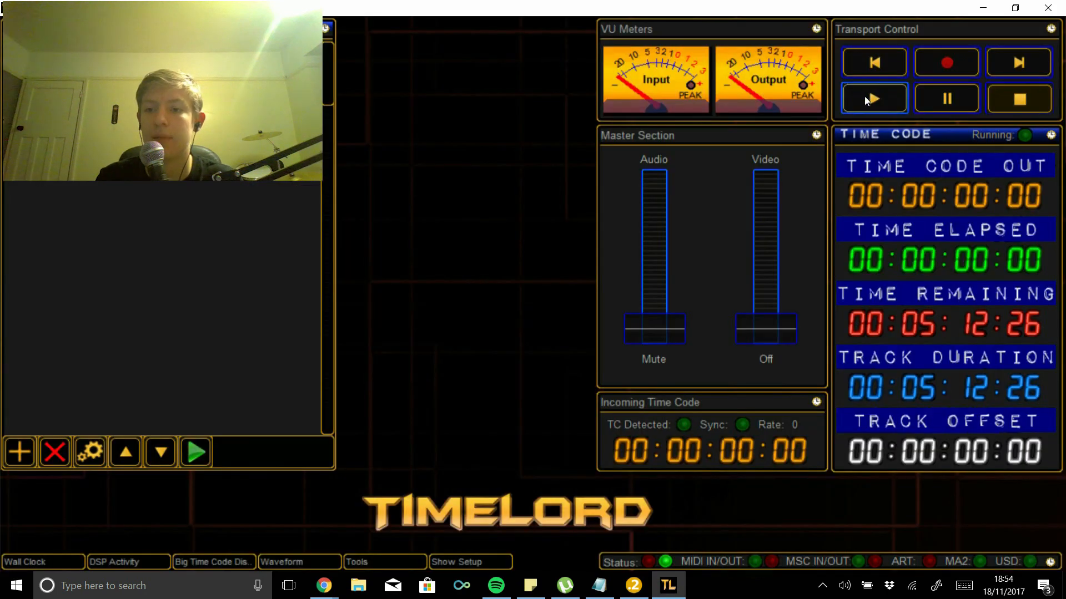
{"action": "left_click", "coordinate": [865, 103]}
{"action": "left_click", "coordinate": [637, 587]}
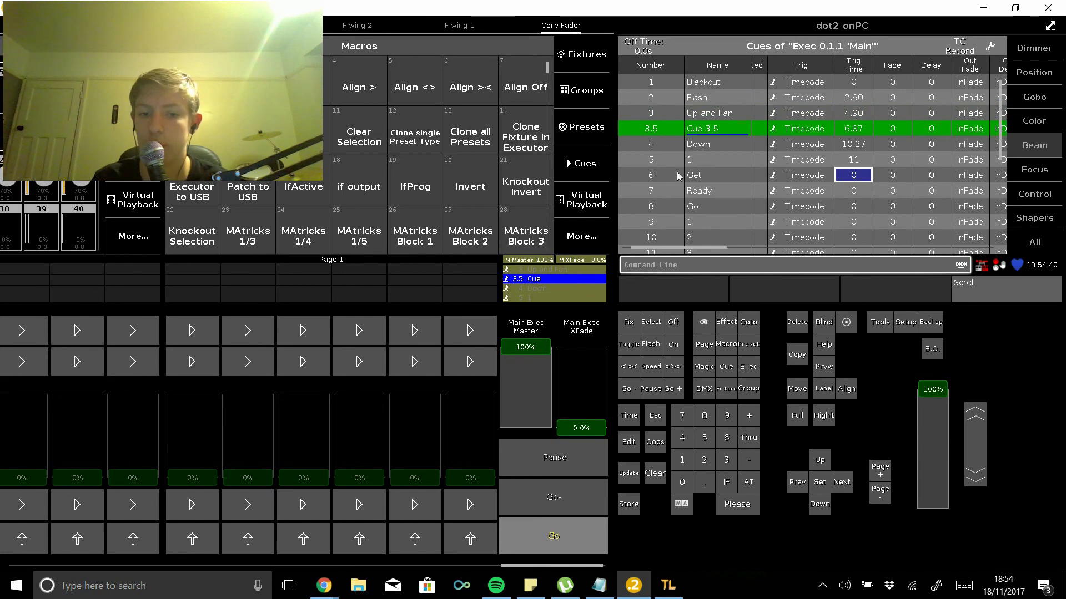
{"action": "left_click", "coordinate": [668, 585]}
{"action": "left_click", "coordinate": [1032, 104]}
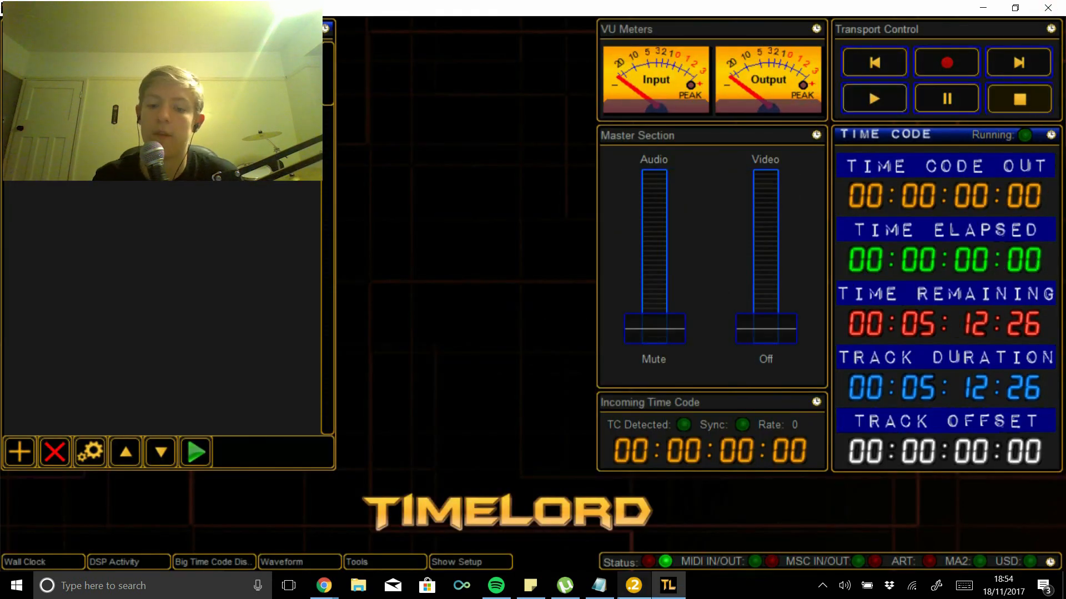
{"action": "left_click", "coordinate": [632, 593]}
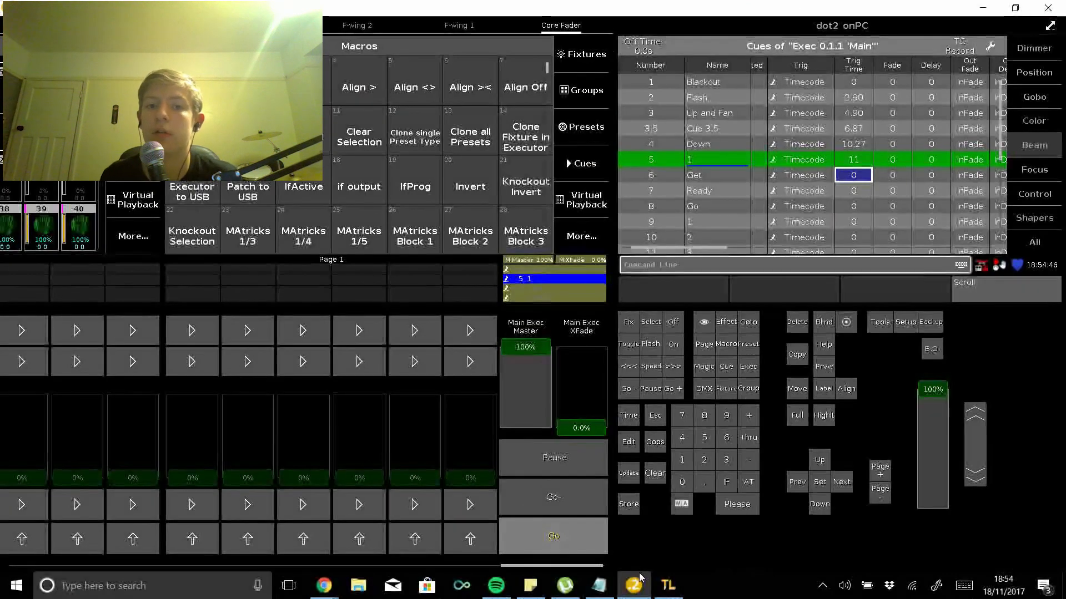